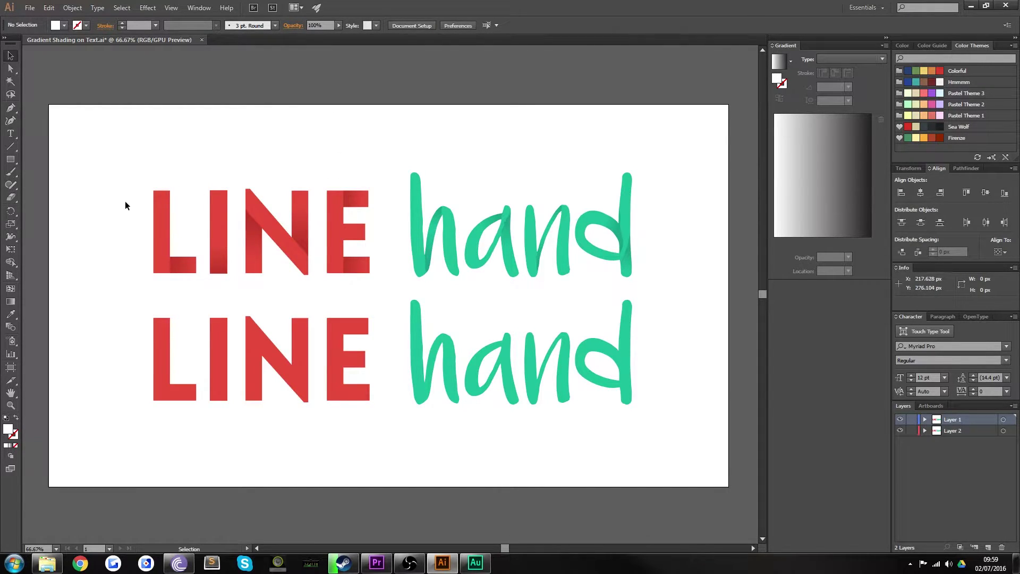
Move the shaded LINE hand sample up, mostly above the artboard.
left_click_drag(126, 170, 654, 248)
left_click(653, 248)
left_click_drag(105, 154, 596, 61)
Move the flat LINE hand lettering up to the middle of the artboard.
left_click_drag(675, 455, 152, 266)
left_click_drag(218, 356, 221, 295)
left_click(94, 282)
left_click_drag(176, 270, 189, 296)
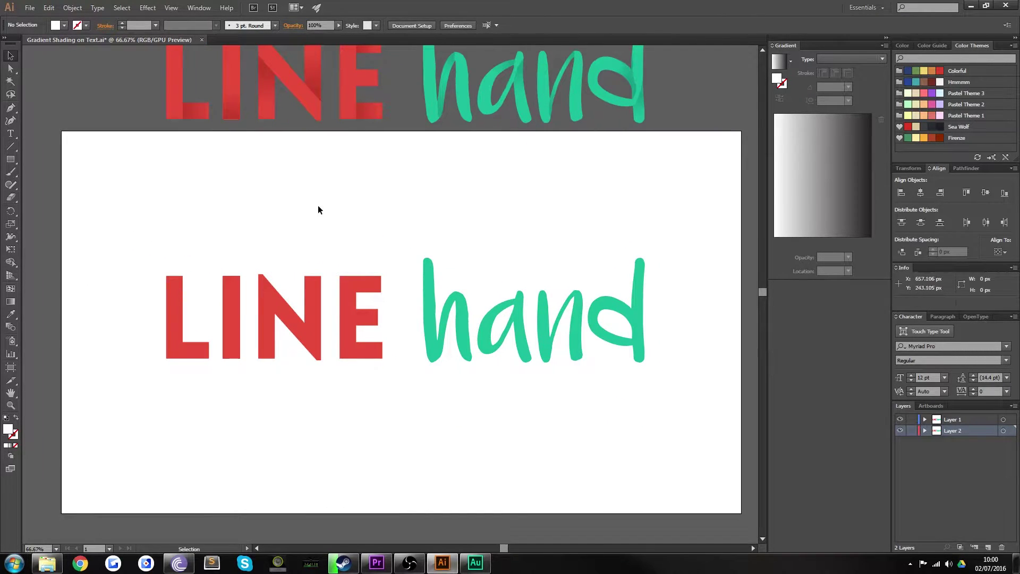
left_click(173, 93)
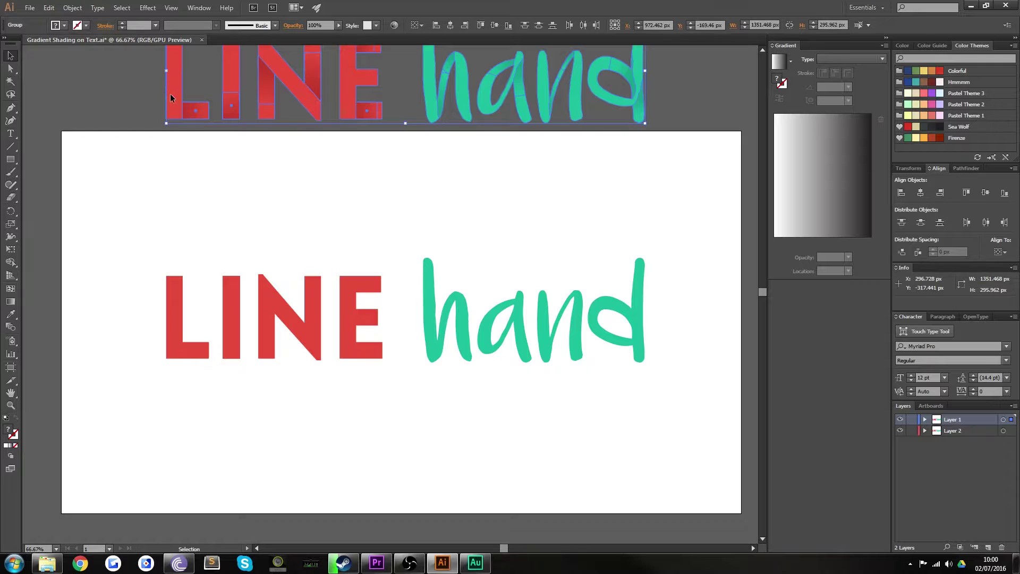
left_click_drag(216, 212, 598, 413)
left_click(598, 413)
Sample the red of the LINE letters with the Eyedropper as the current fill colour.
key("z")
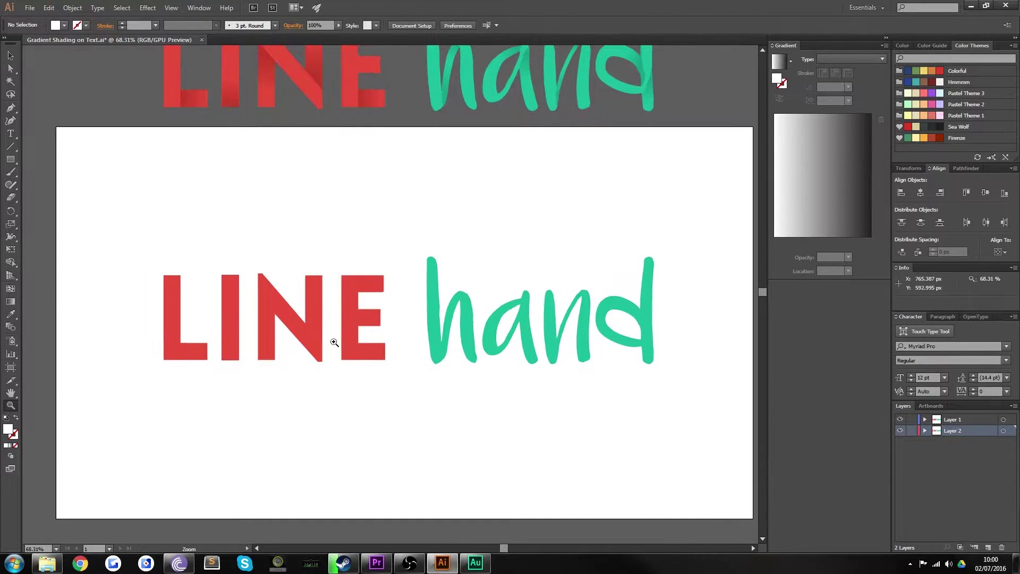
left_click(334, 342)
left_click_drag(239, 182, 348, 278)
left_click(9, 55)
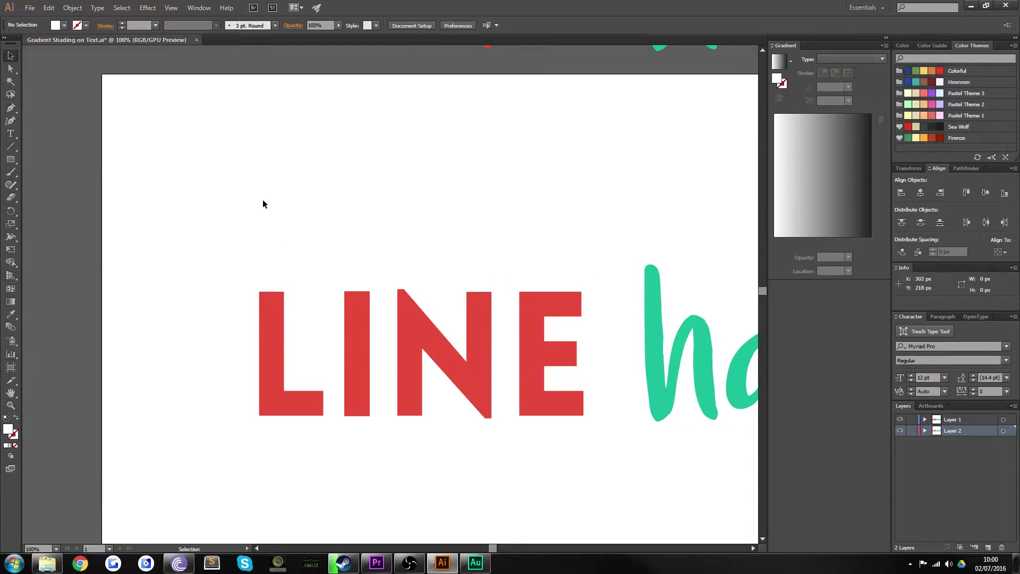
left_click_drag(449, 354, 420, 313)
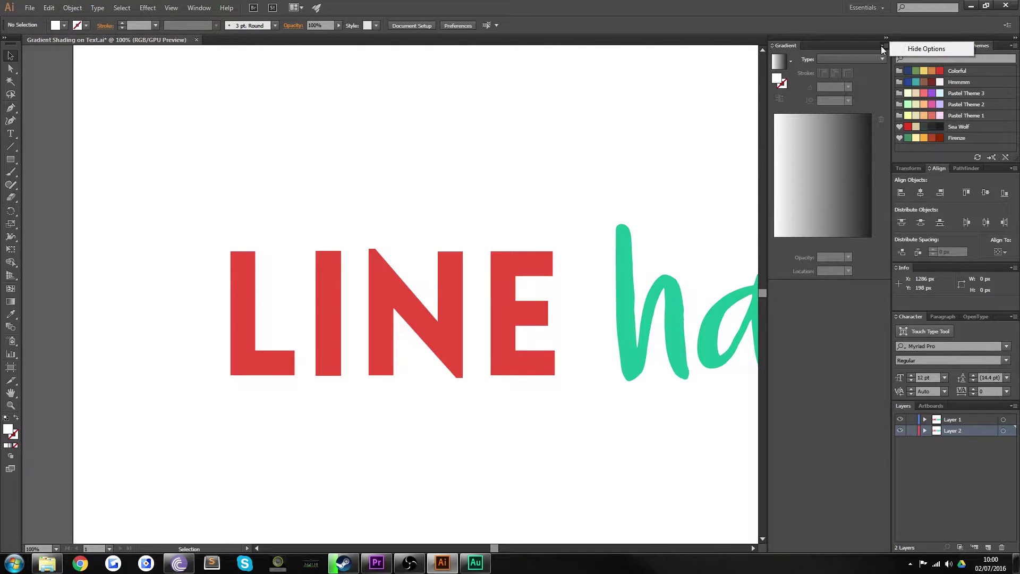
key("space")
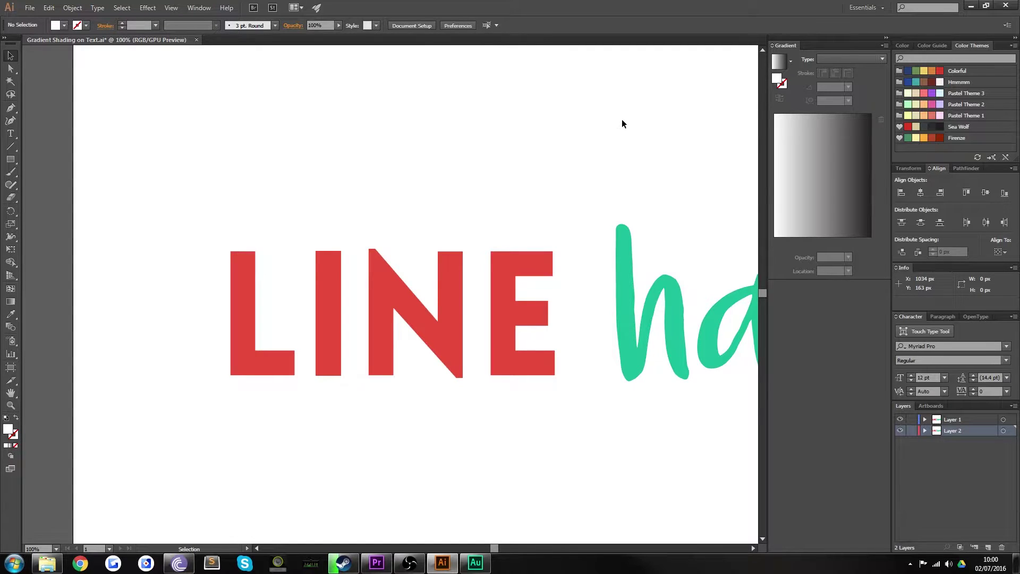
left_click(494, 274)
key("i")
key("v")
Switch to Chrome with the flatuicolors.com palette and place its window over the artwork with all swatches showing.
left_click(427, 162)
scroll(441, 212, "up", 5)
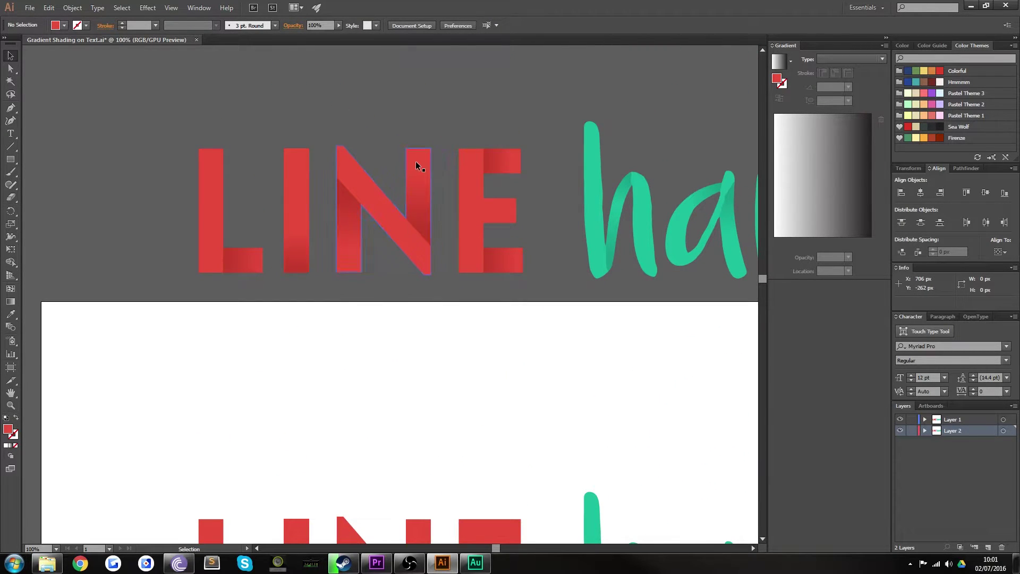
scroll(350, 395, "down", 5)
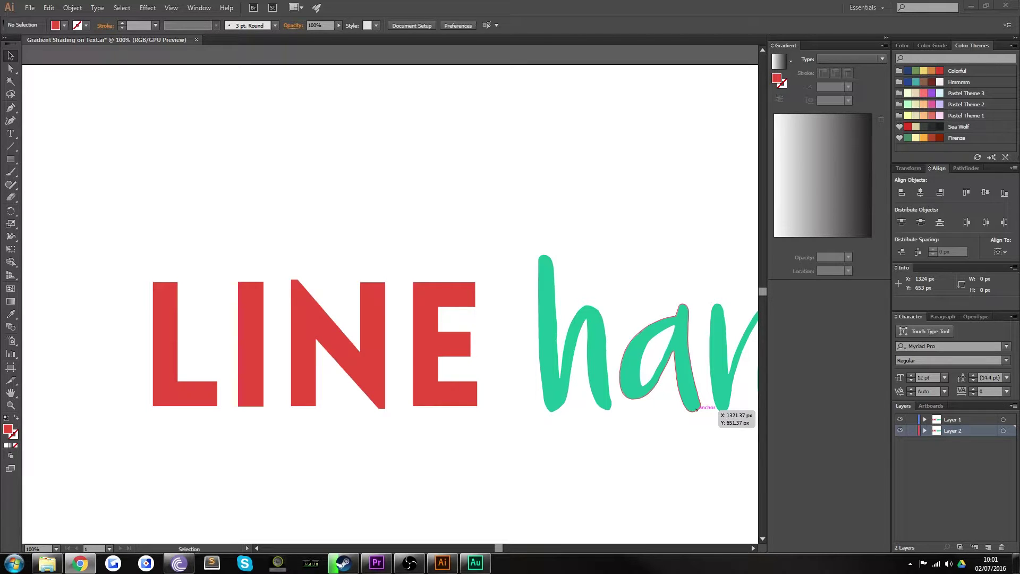
left_click_drag(1019, 151, 472, 61)
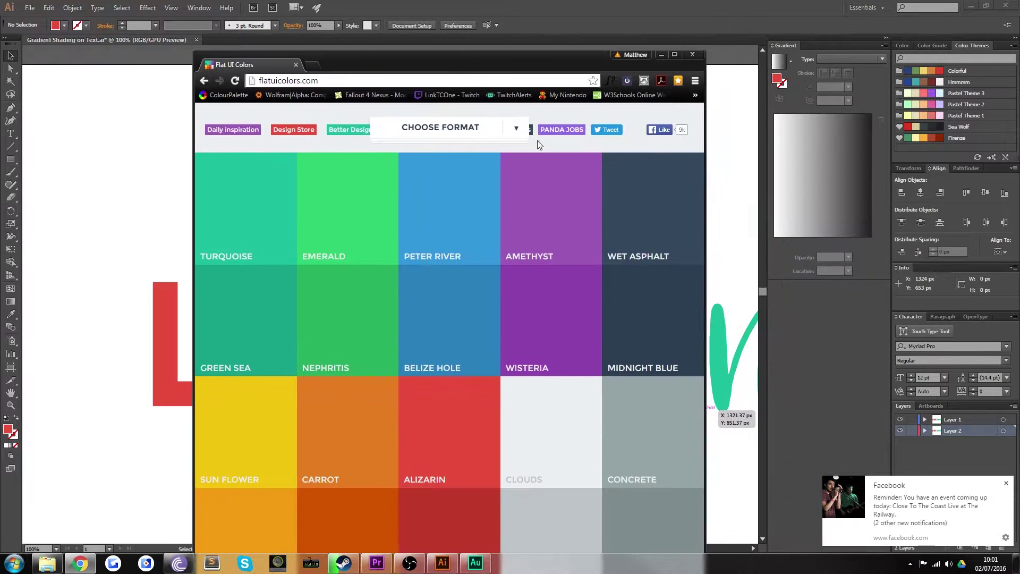
left_click(1005, 483)
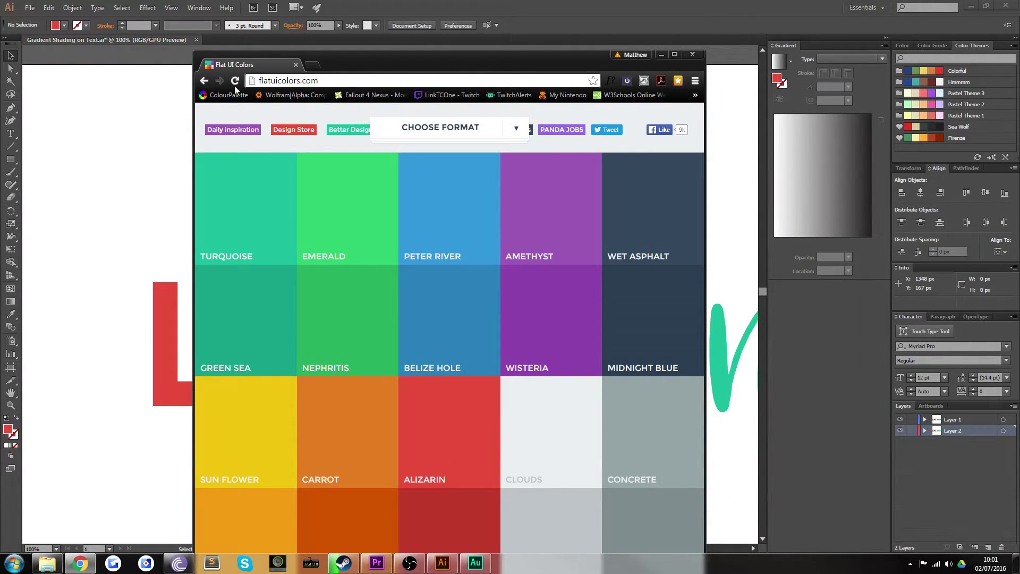
left_click_drag(194, 54, 156, 146)
left_click_drag(295, 159, 356, 34)
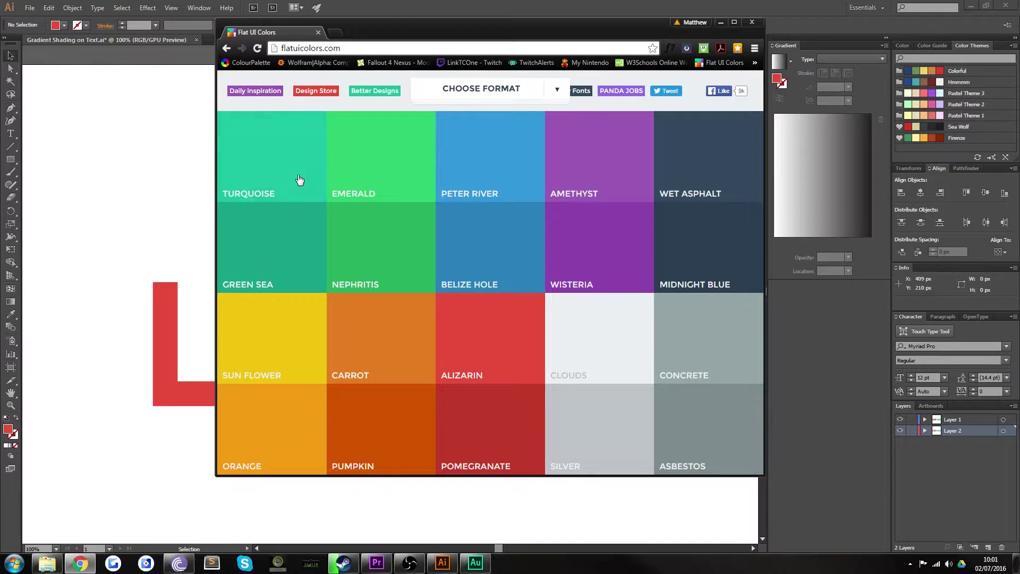
Copy the Alizarin colour code from the palette and, back in Illustrator, set the fill colour to #e74c3c.
left_click(521, 329)
left_click_drag(464, 23, 0, 23)
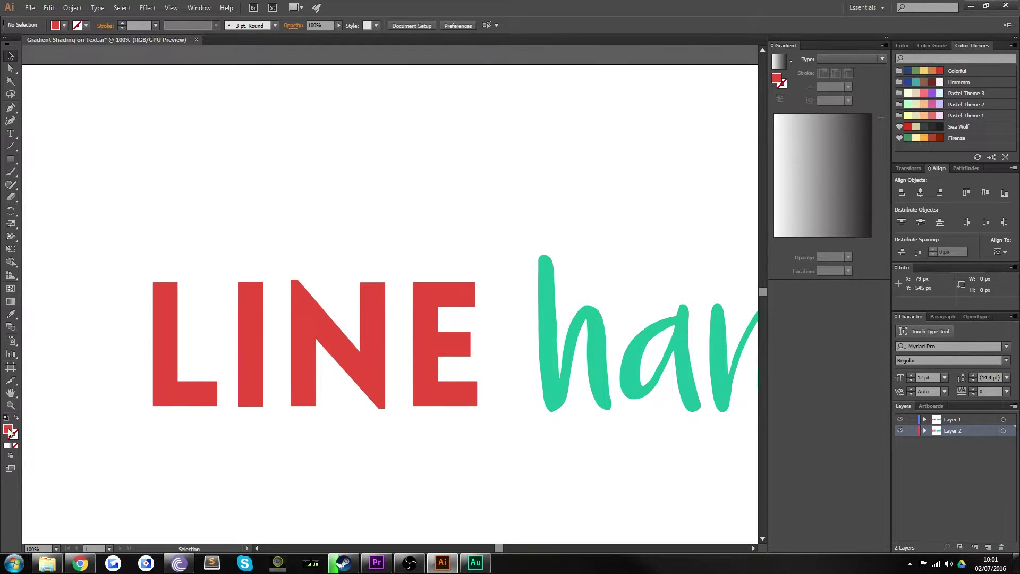
double_click(10, 432)
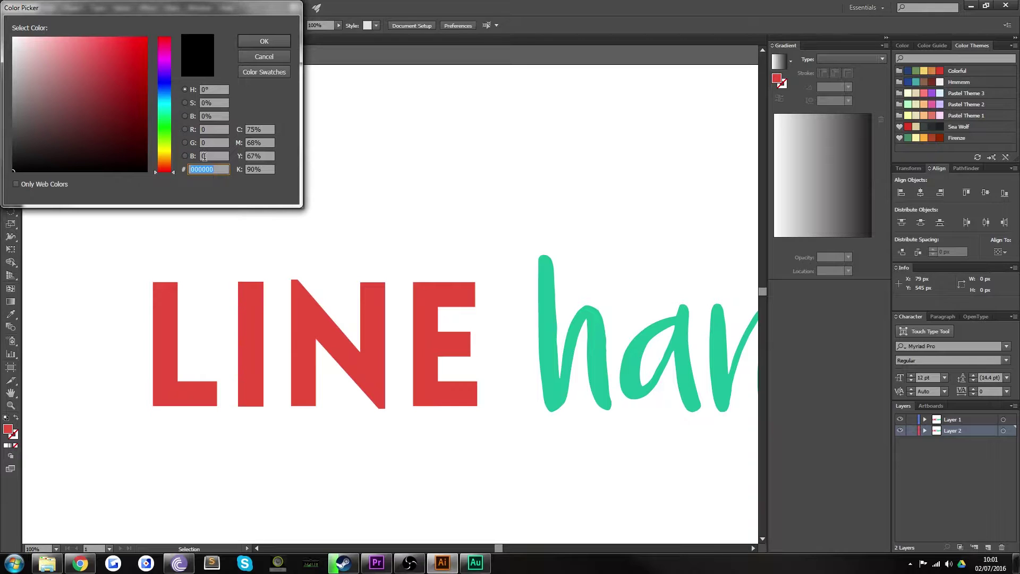
left_click(262, 41)
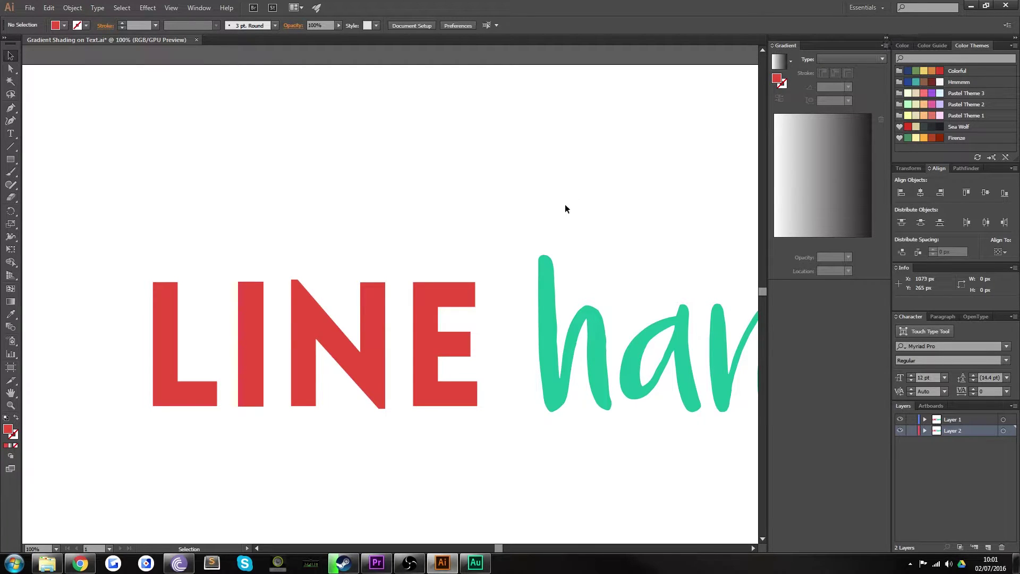
Examine the saved gradient swatches and close their list.
left_click_drag(481, 307, 546, 221)
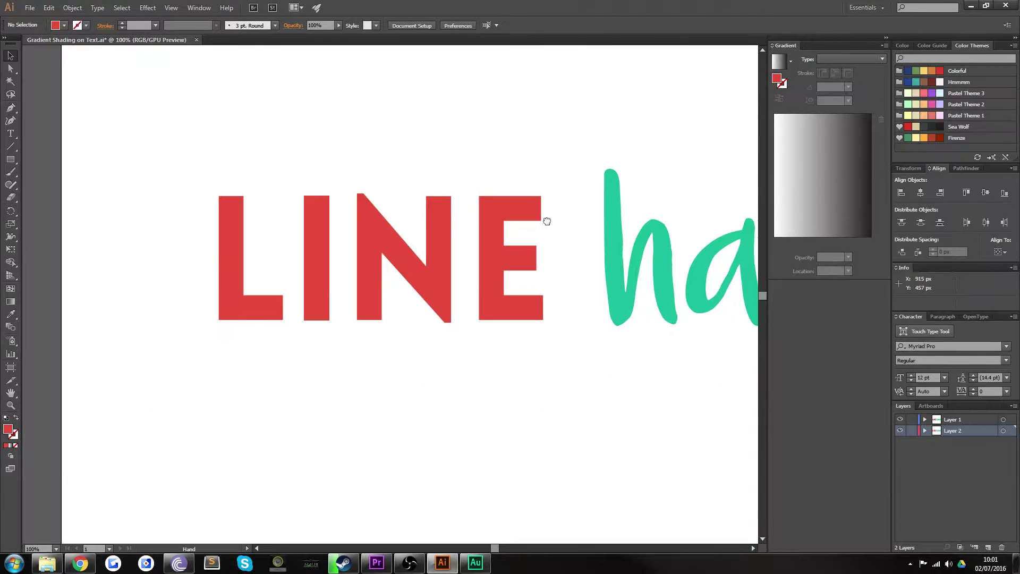
left_click(790, 61)
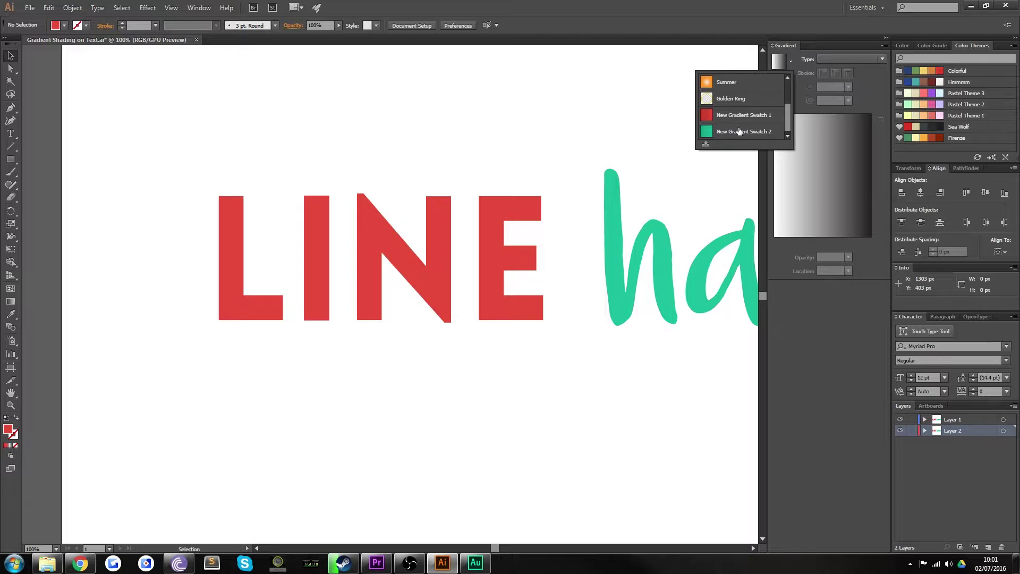
left_click(676, 130)
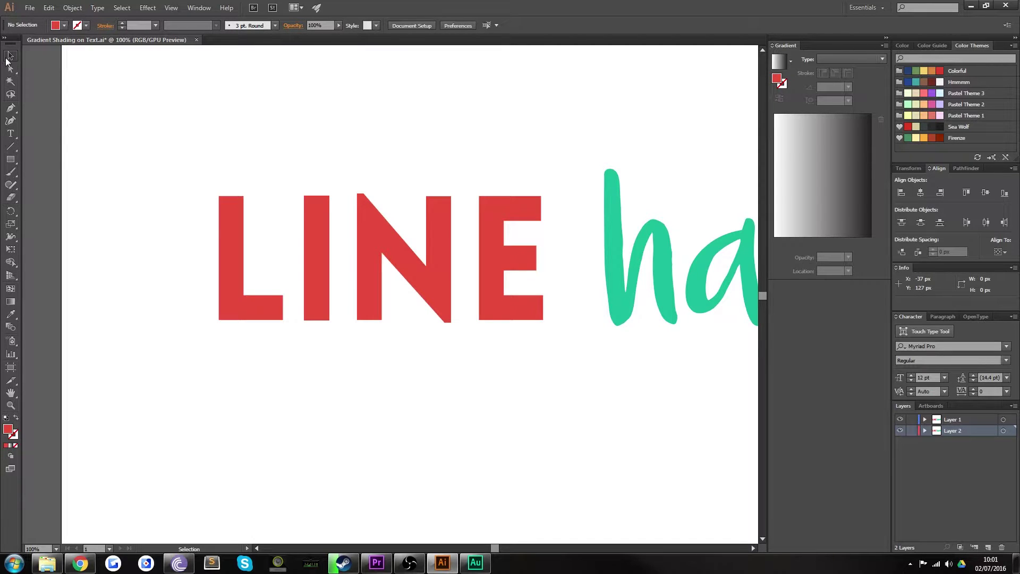
Isolate the LINE group and check that its letters can be selected individually.
left_click(228, 265)
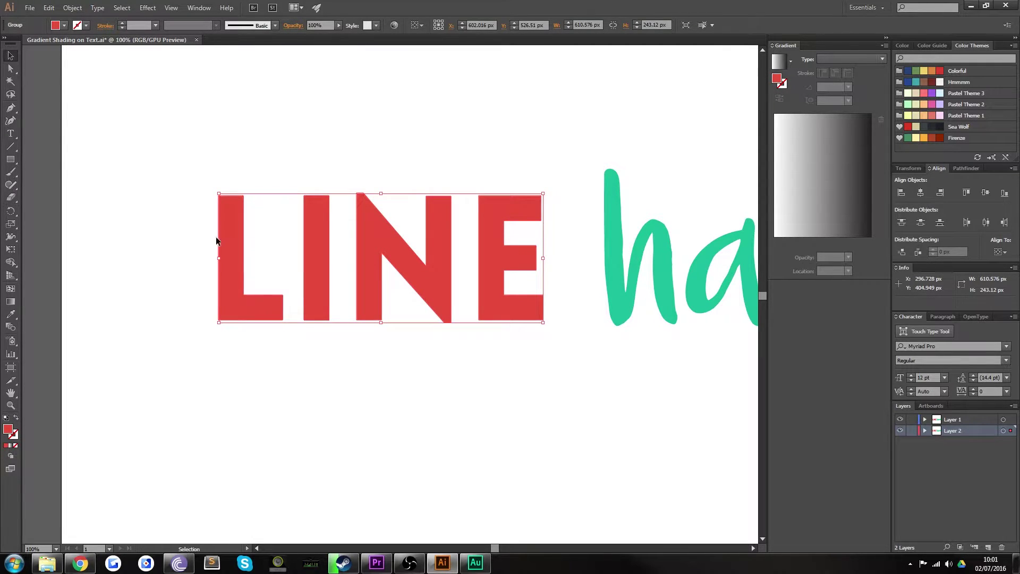
double_click(240, 231)
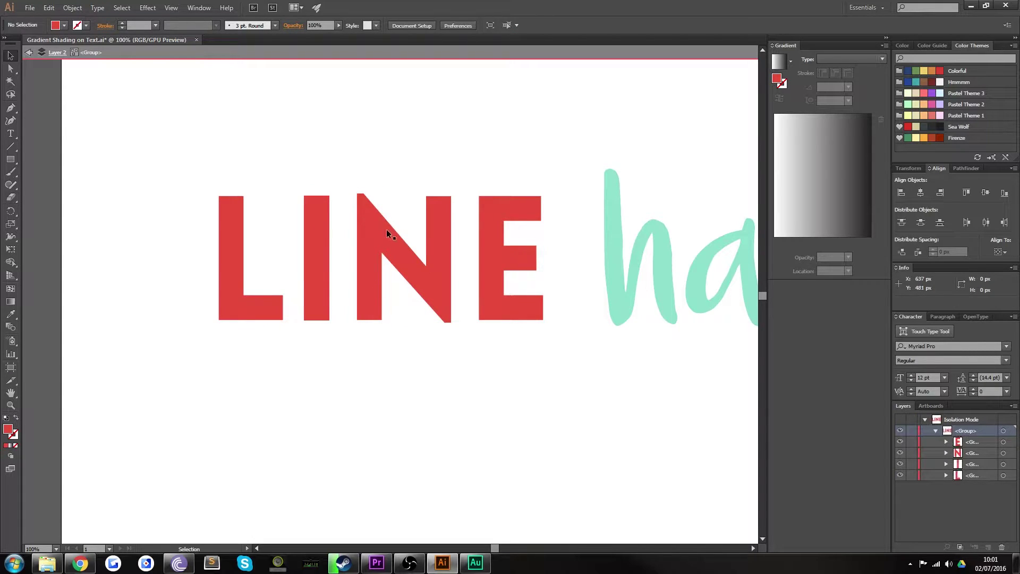
key("z")
left_click(349, 273)
left_click_drag(473, 292, 415, 304)
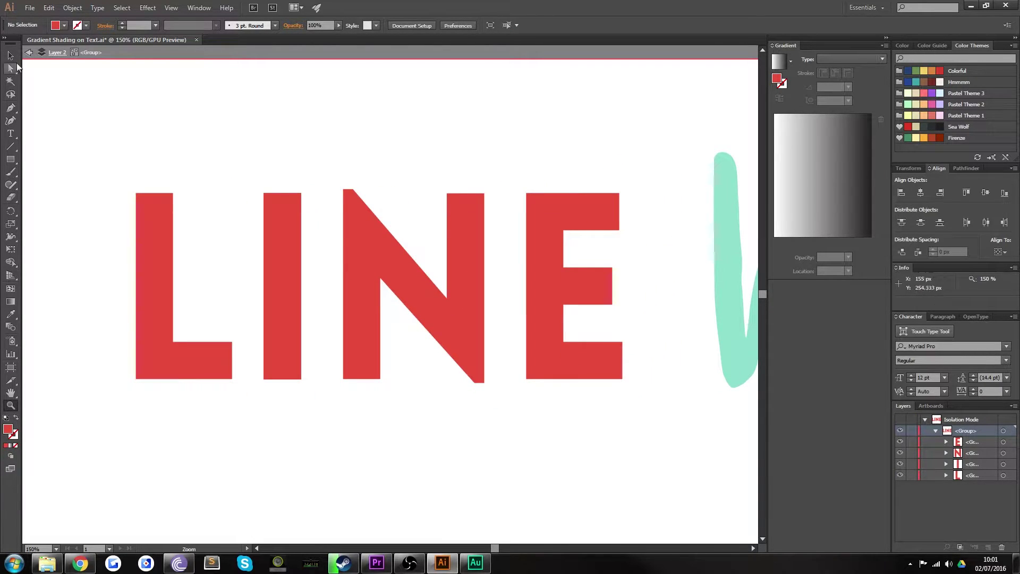
left_click(10, 55)
left_click(289, 240)
left_click(407, 254)
left_click(530, 266)
left_click(113, 176)
Draw a white rectangle about 60 by 47 px over the foot of the L, starting at its inner corner.
left_click(10, 159)
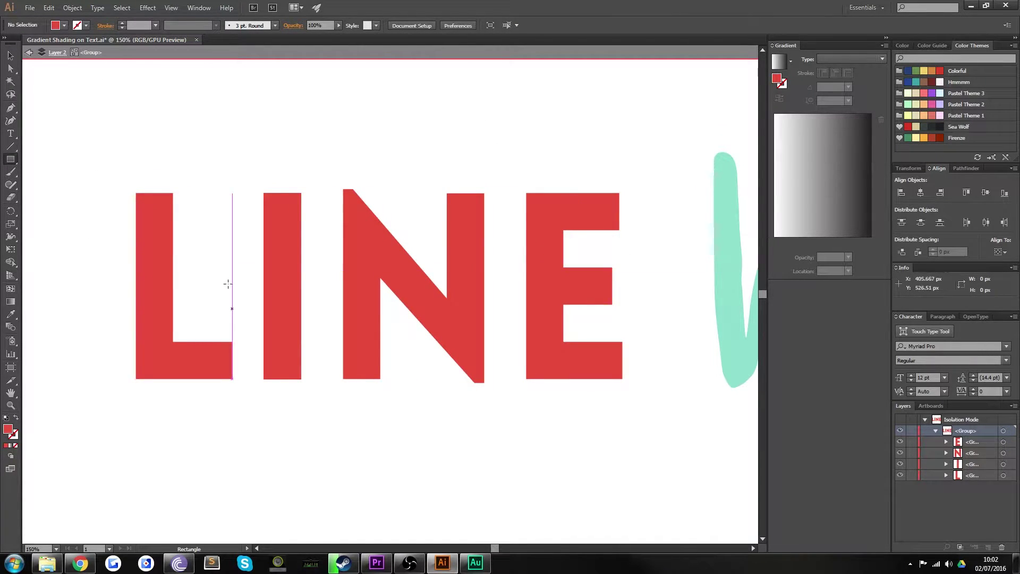
key("i")
left_click(159, 148)
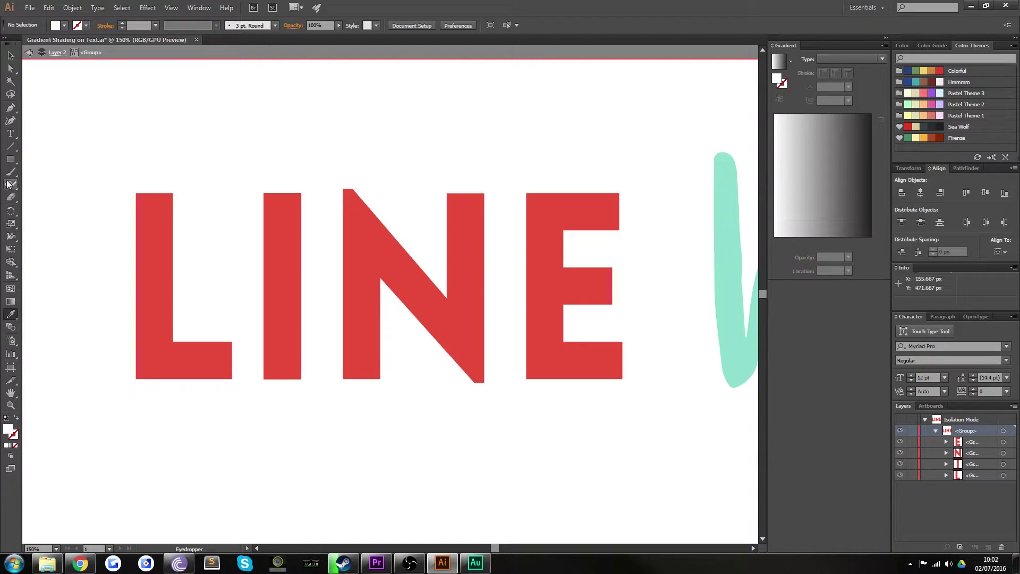
left_click(10, 159)
key("z")
left_click(190, 260)
left_click_drag(493, 402, 422, 351)
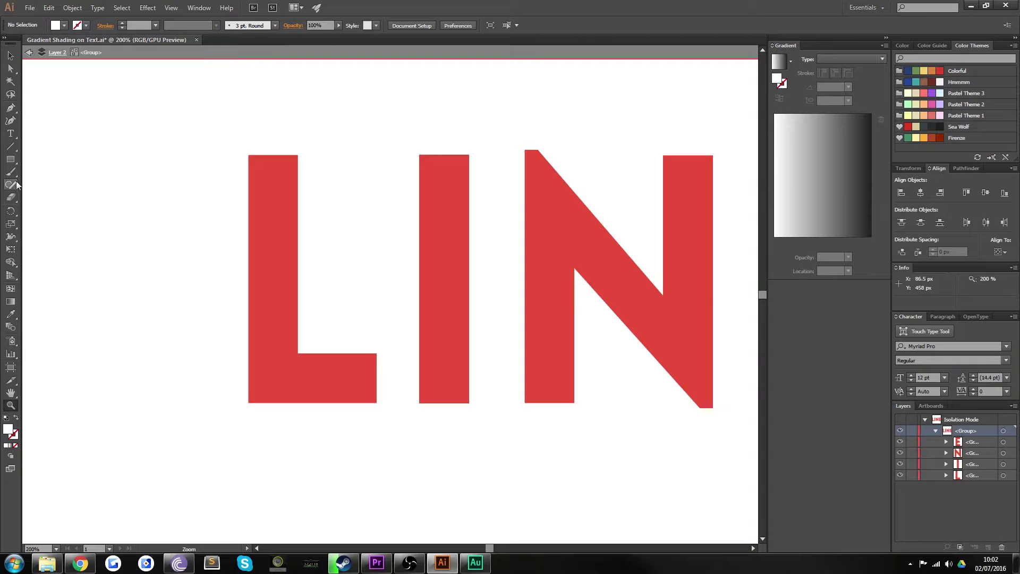
left_click(11, 159)
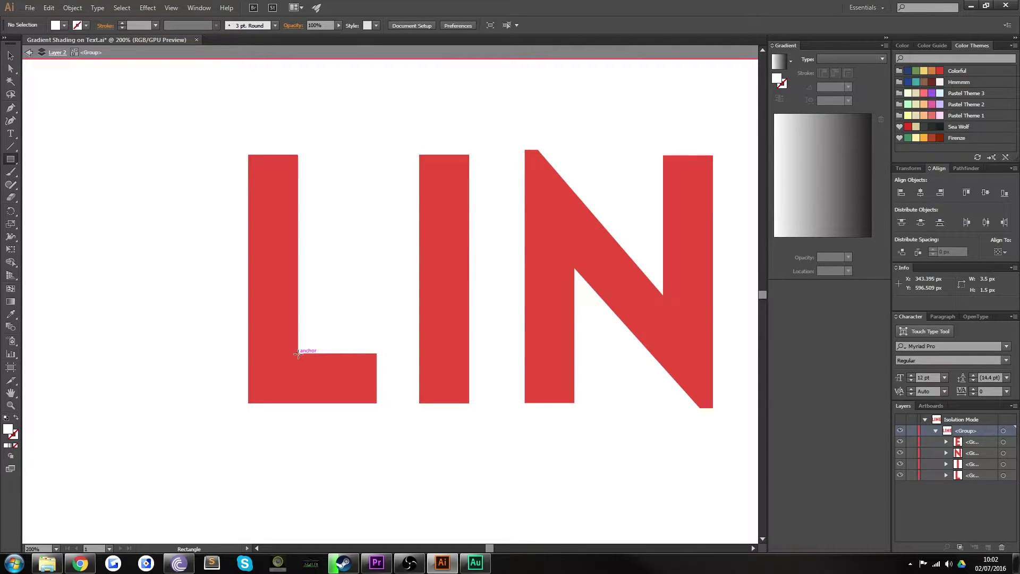
left_click_drag(298, 354, 361, 402)
Fill the rectangle on the L's foot with New Gradient Swatch 1.
left_click(10, 55)
left_click(175, 293)
left_click(346, 383)
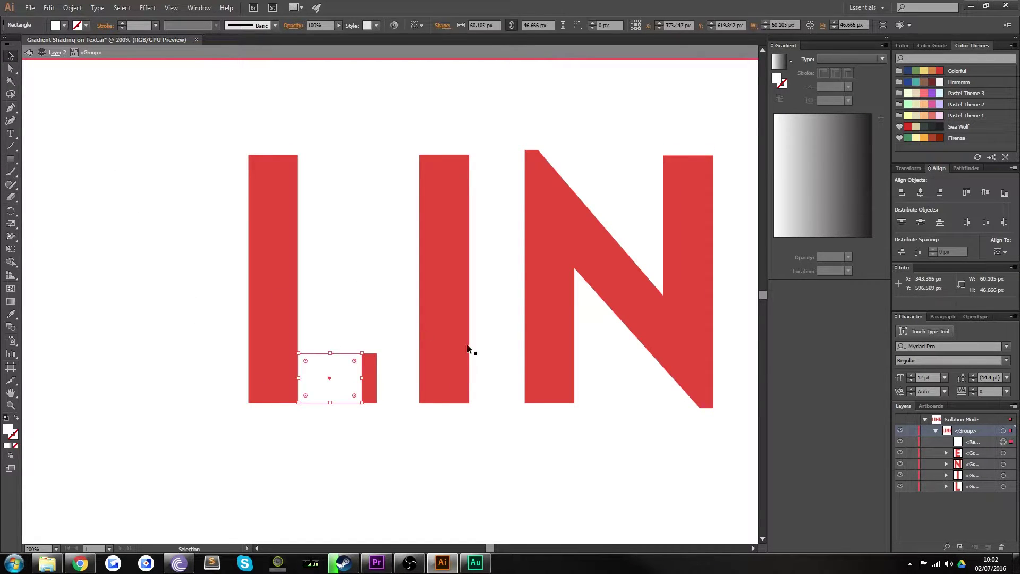
left_click(790, 61)
left_click(758, 113)
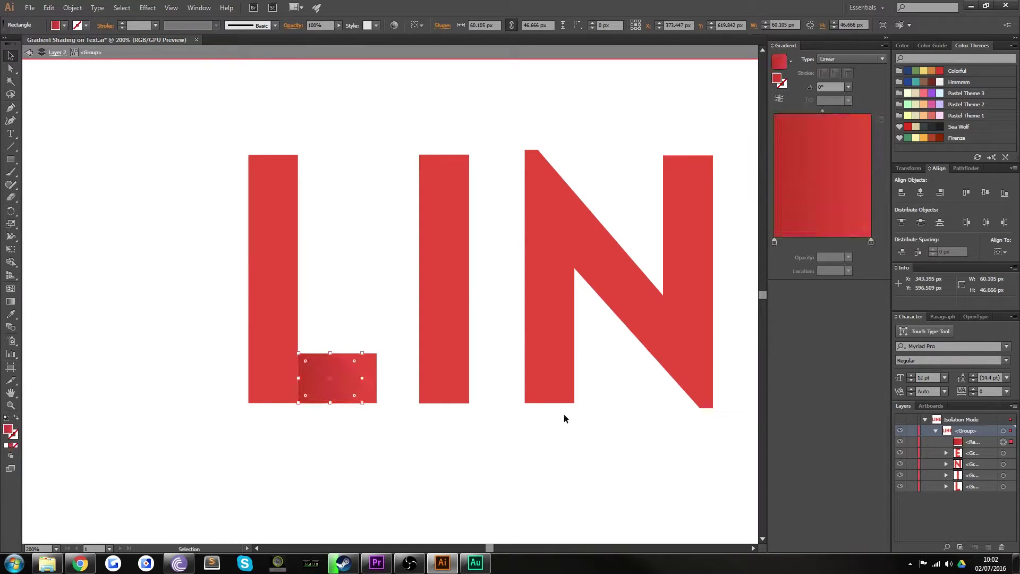
left_click(463, 435)
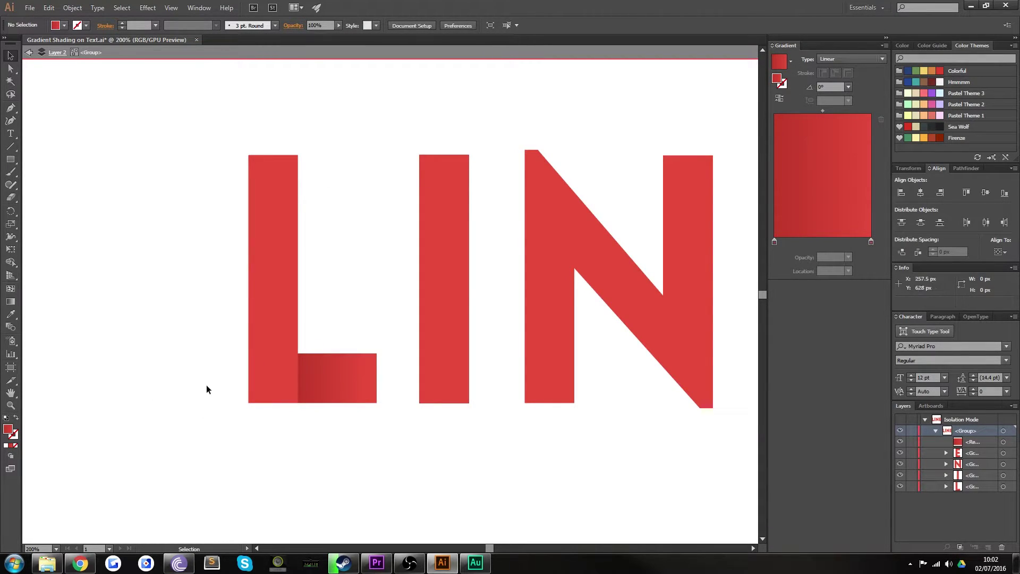
Duplicate the gradient rectangle from the L's foot and place the copy across the right edge of the letter I.
left_click_drag(210, 413, 100, 435)
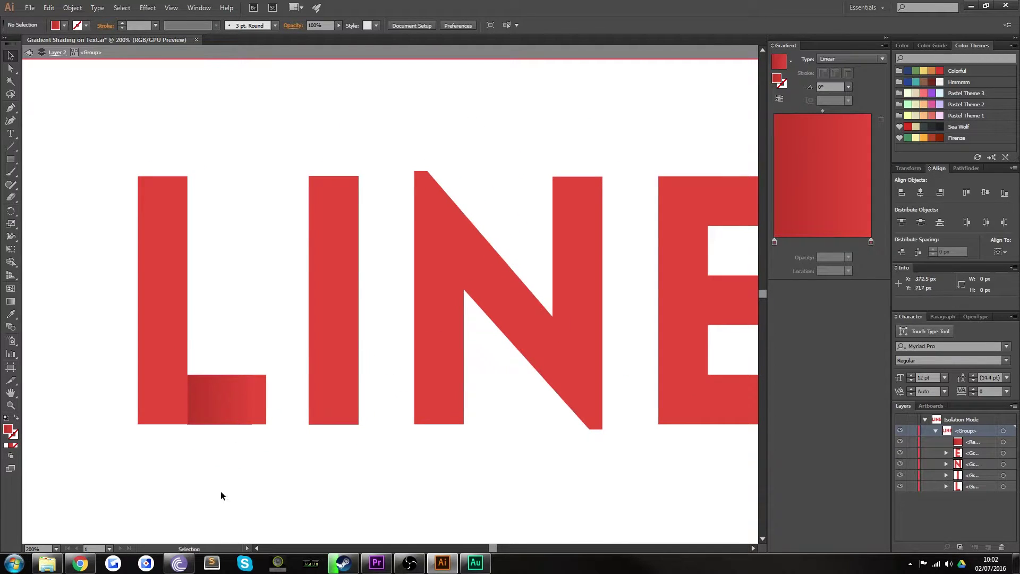
left_click(208, 399)
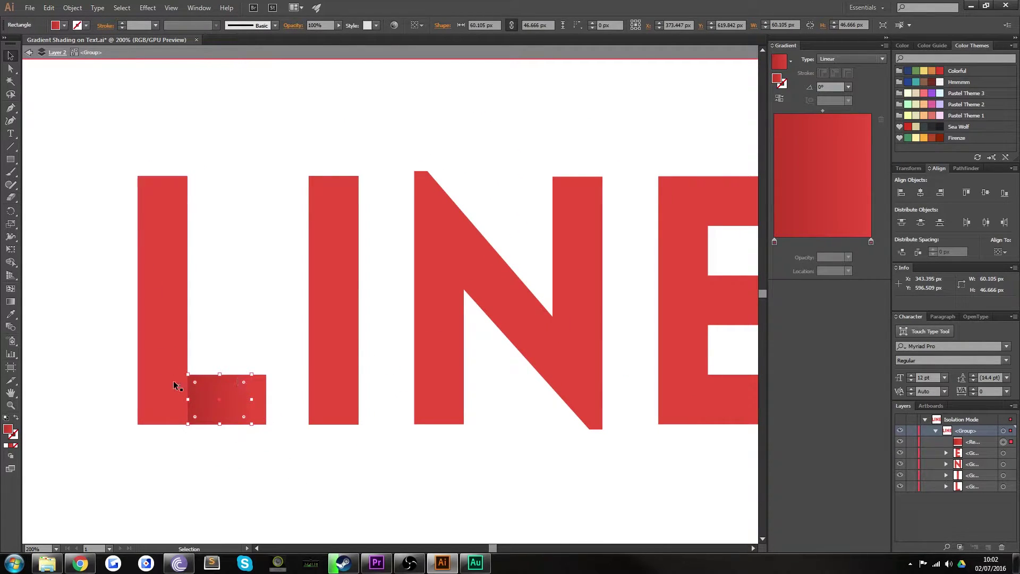
left_click_drag(202, 392, 353, 323)
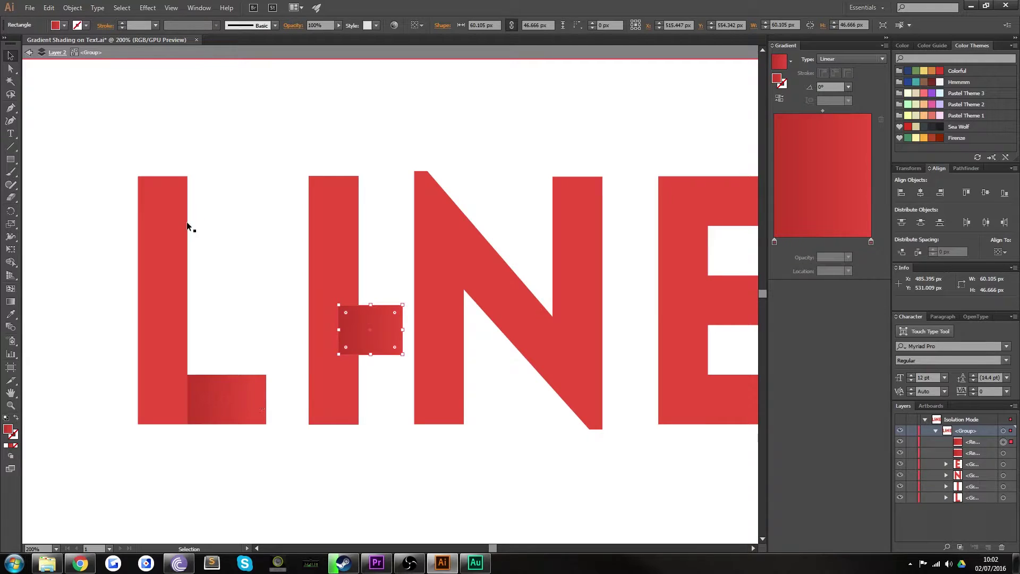
Group the letter L with the gradient rectangle on its foot.
left_click(101, 231)
left_click_drag(110, 144, 243, 485)
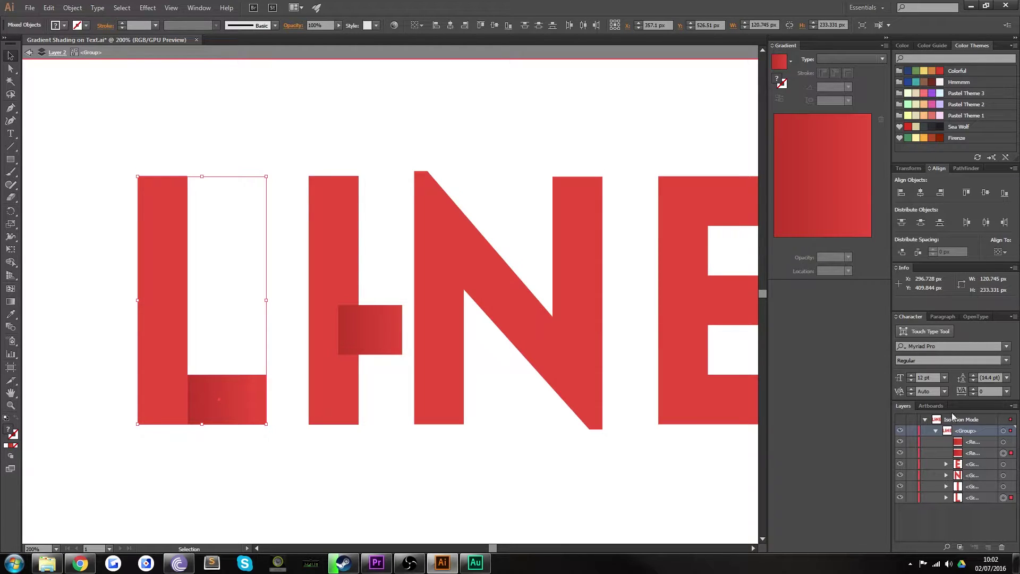
key("ctrl+g")
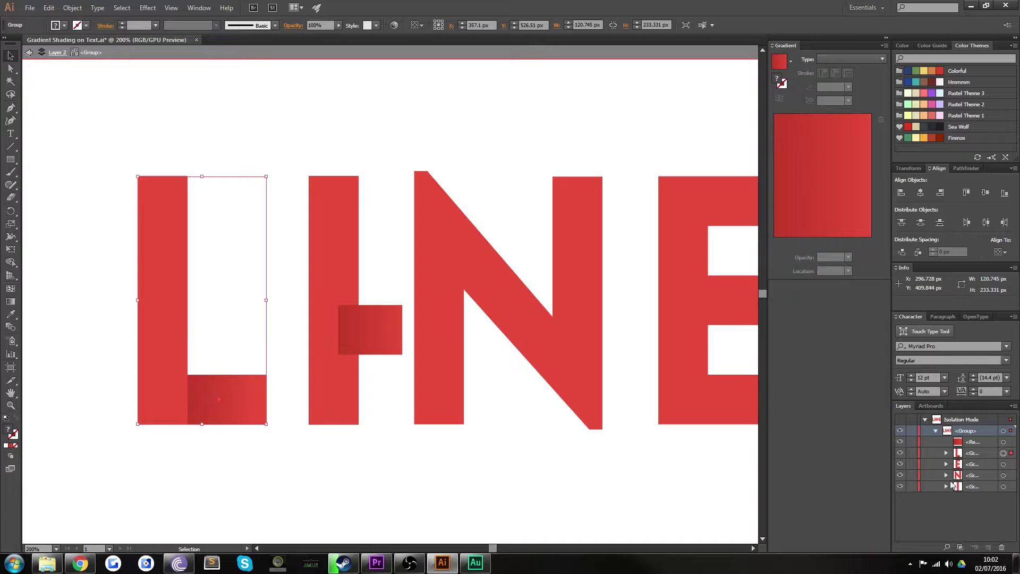
Examine the grouped L and its gradient rectangle in isolation, and leave isolation mode.
left_click(184, 487)
left_click(169, 404)
double_click(166, 364)
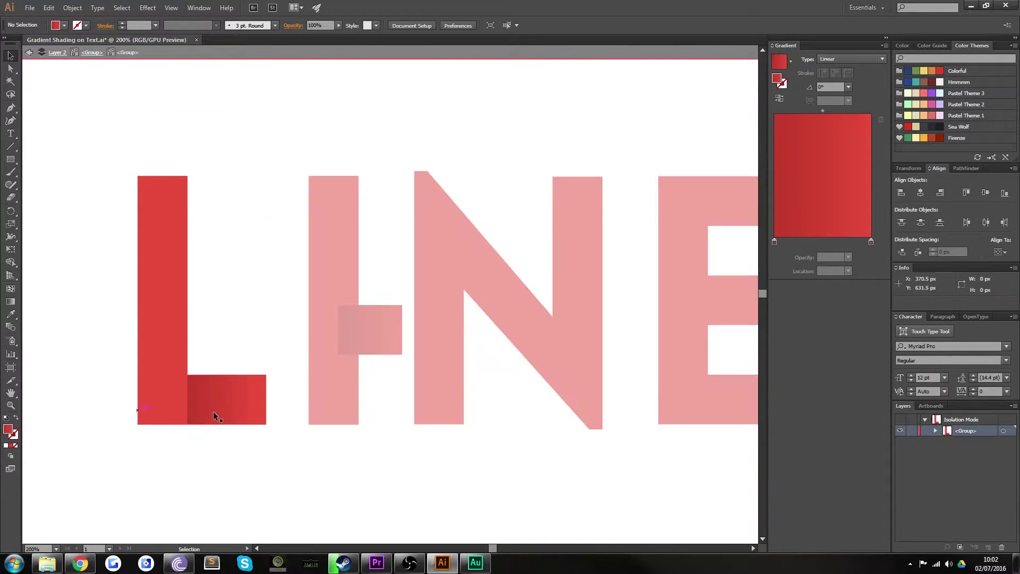
left_click(212, 411)
left_click(159, 400)
double_click(84, 386)
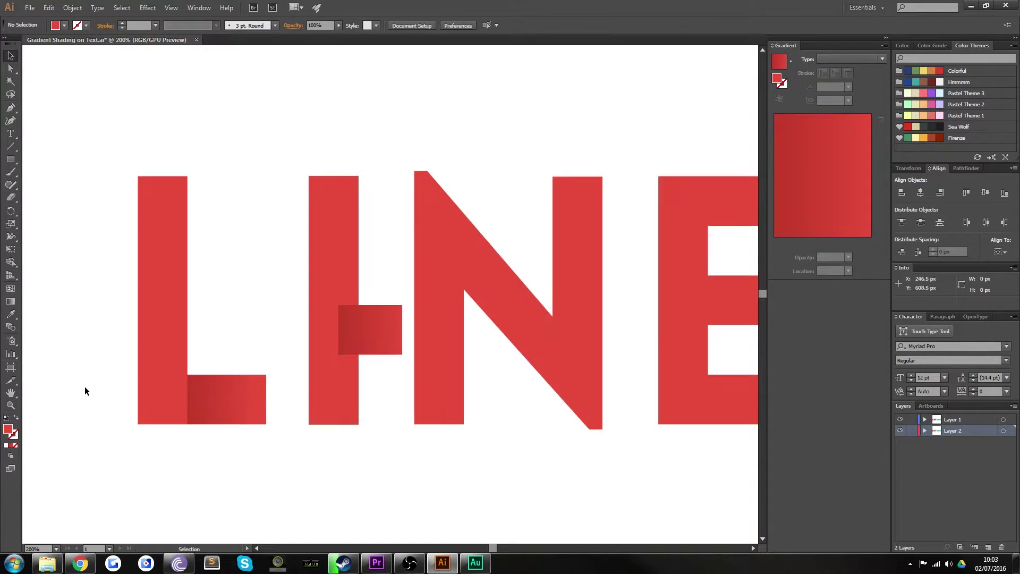
Isolate the lettering group, rotate the gradient rectangle beside the I by 90° counterclockwise, and align it with the I's bottom end.
left_click(320, 346)
double_click(367, 330)
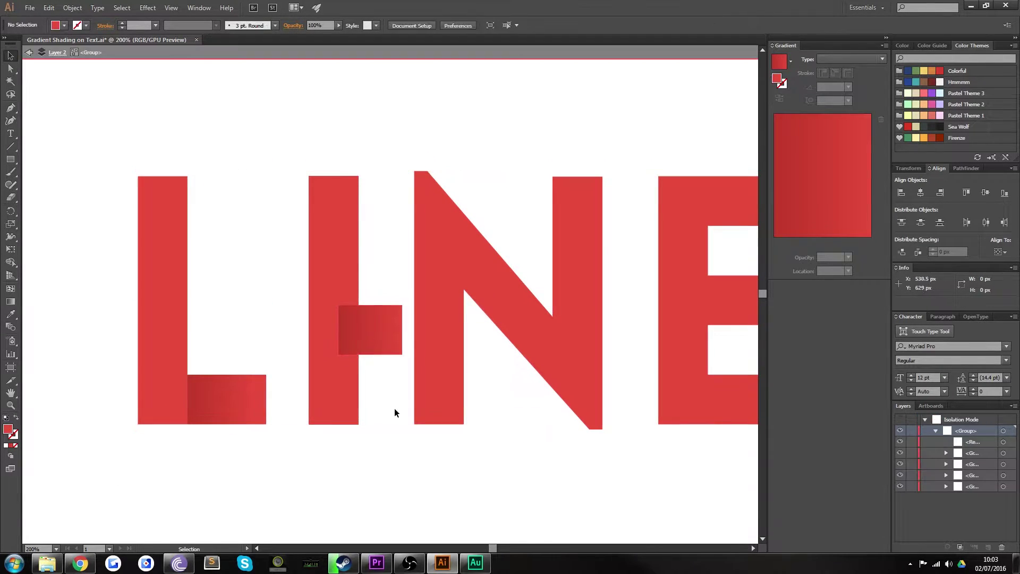
left_click(362, 340)
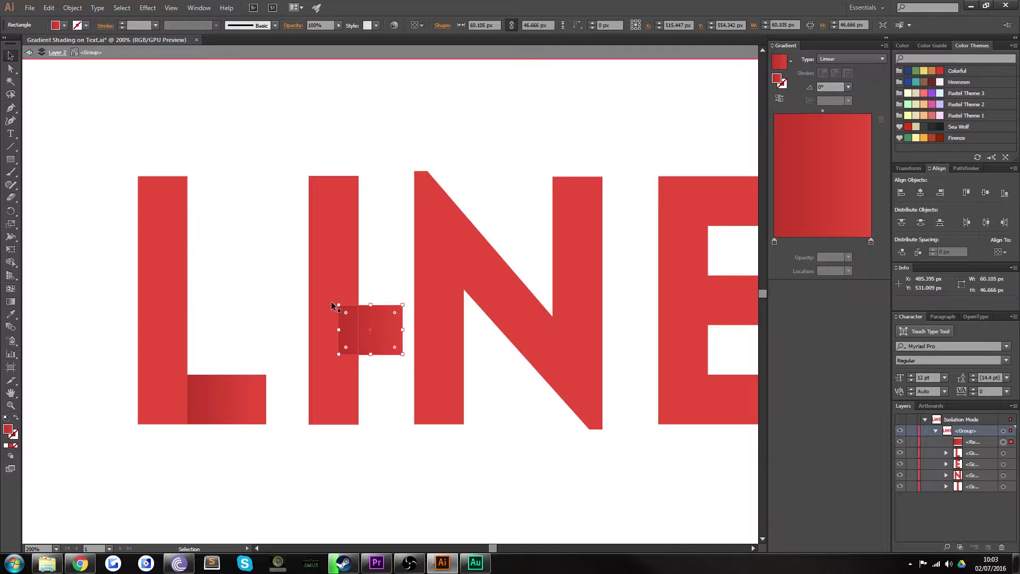
left_click_drag(331, 306, 331, 376)
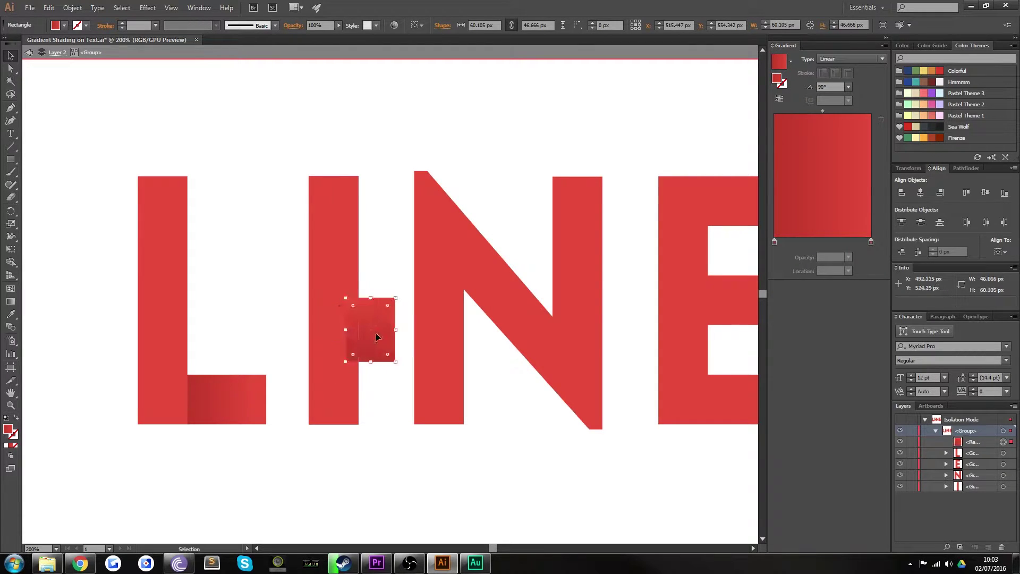
left_click_drag(376, 337, 354, 402)
left_click(396, 402)
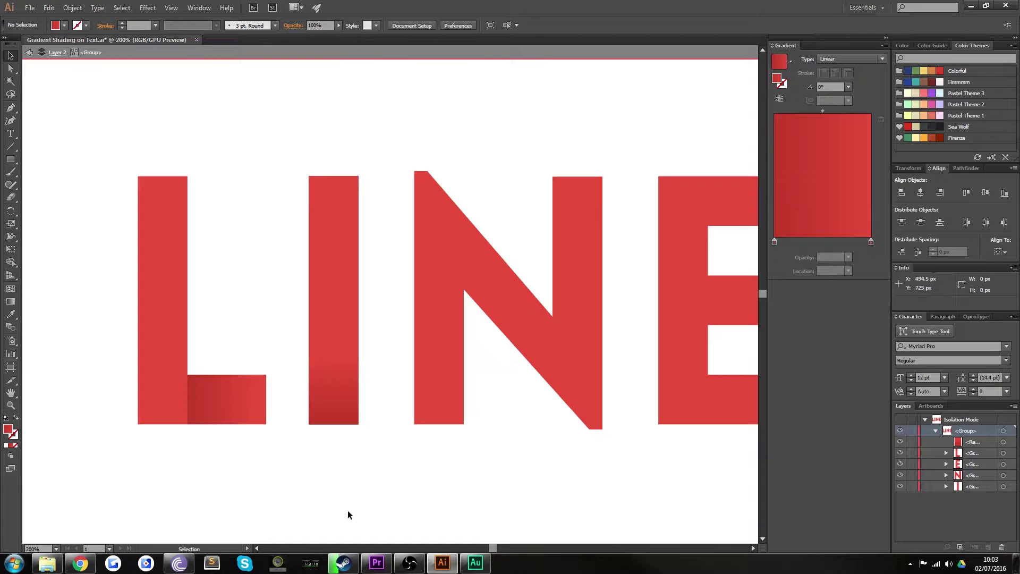
Group the letter I with the gradient rectangle at its bottom.
left_click(325, 420)
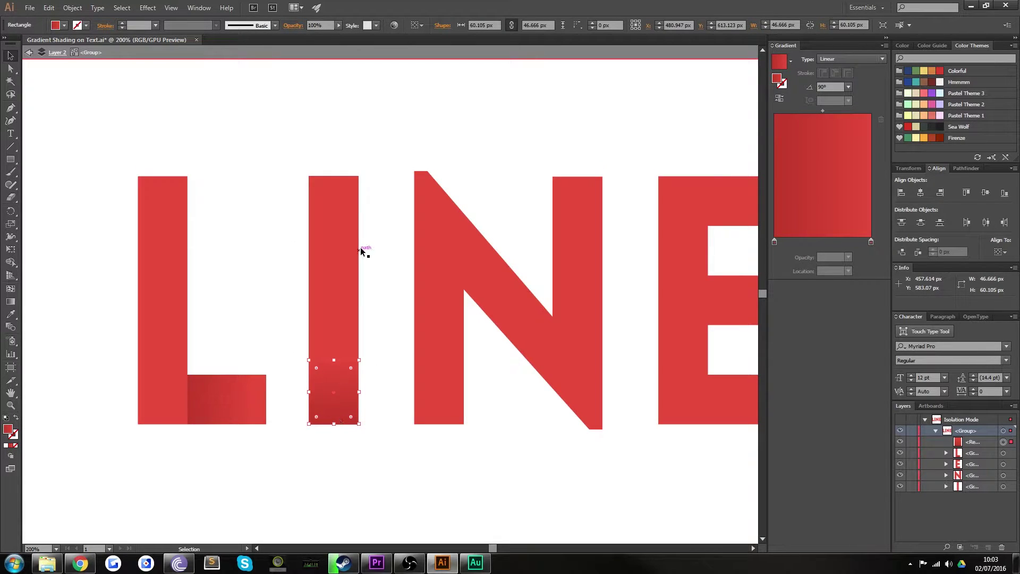
left_click_drag(375, 162, 303, 428)
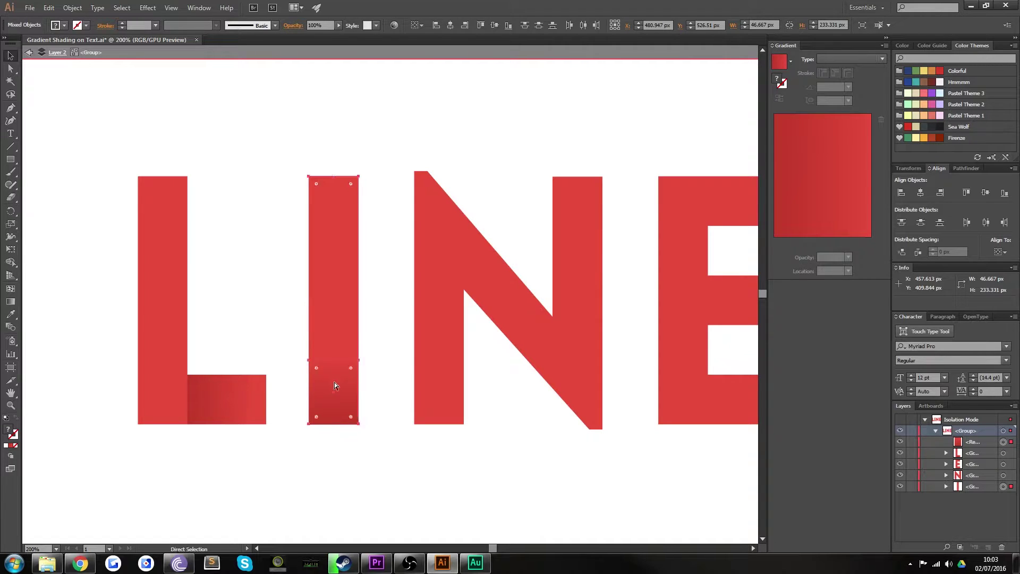
key("ctrl+g")
left_click(408, 472)
Examine the Transform options, such as Scale Strokes & Effects and Transform Object Only, with nothing selected and with all letters selected.
left_click_drag(511, 340, 455, 343)
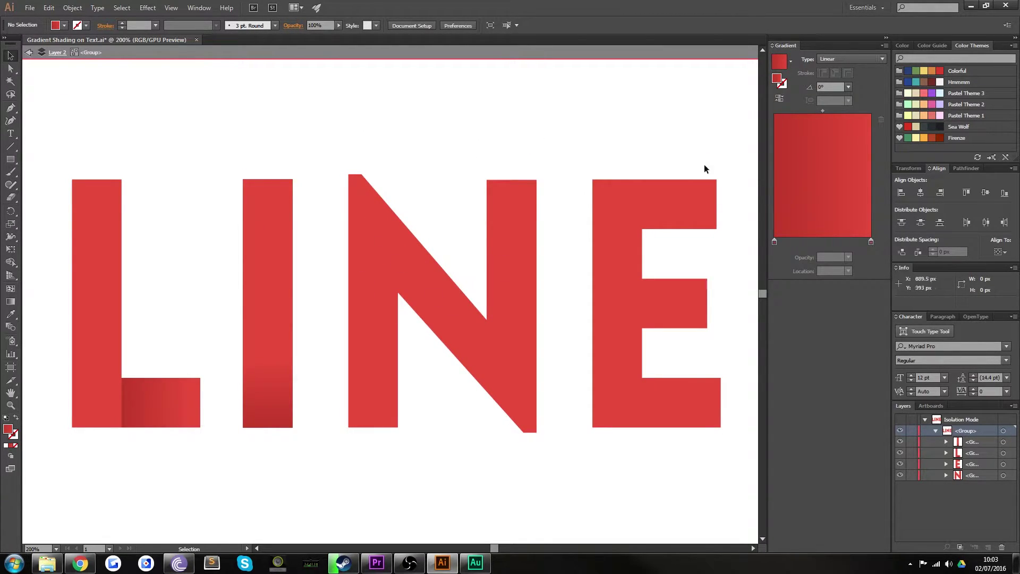
left_click(910, 168)
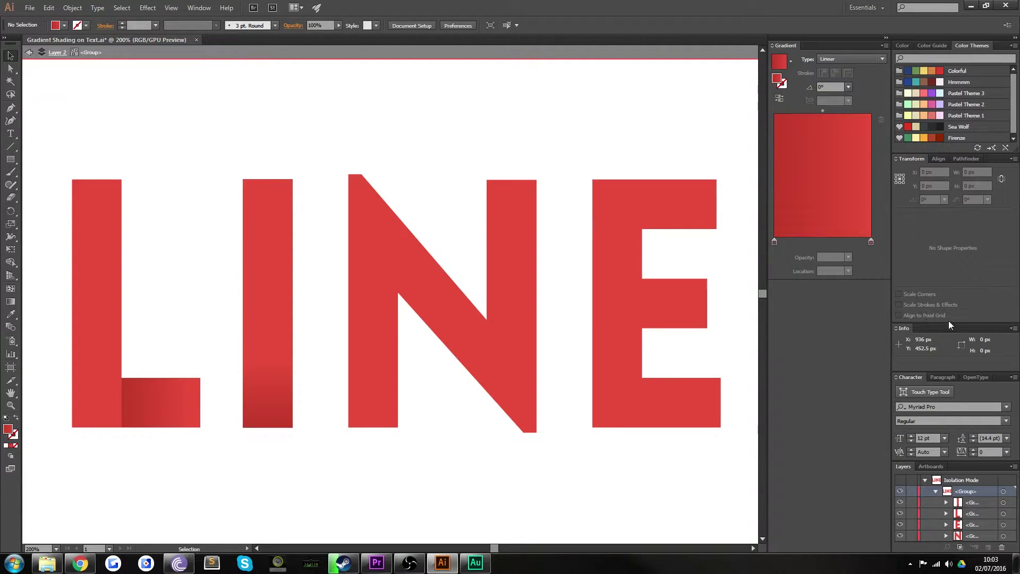
left_click(1013, 160)
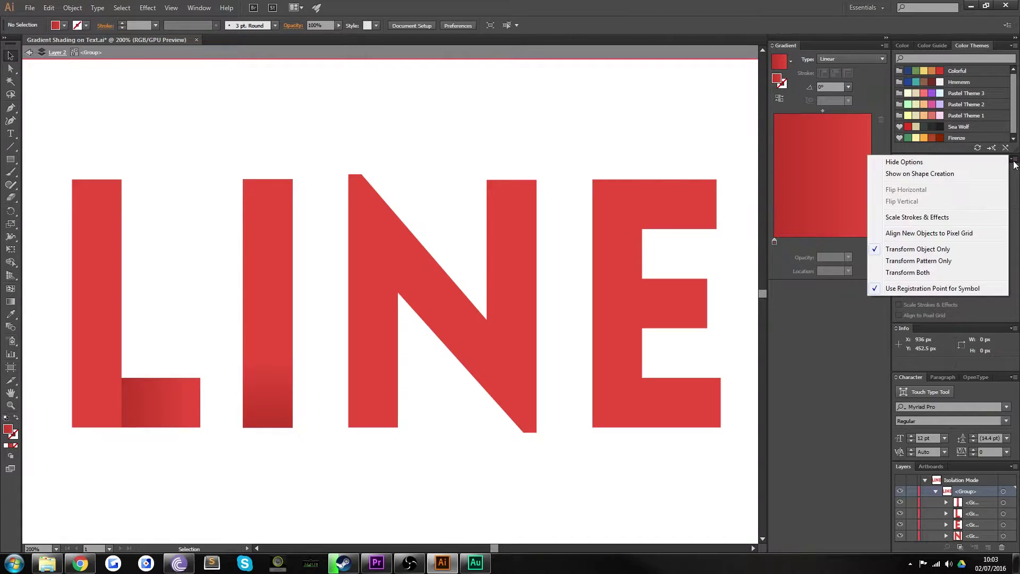
left_click(199, 7)
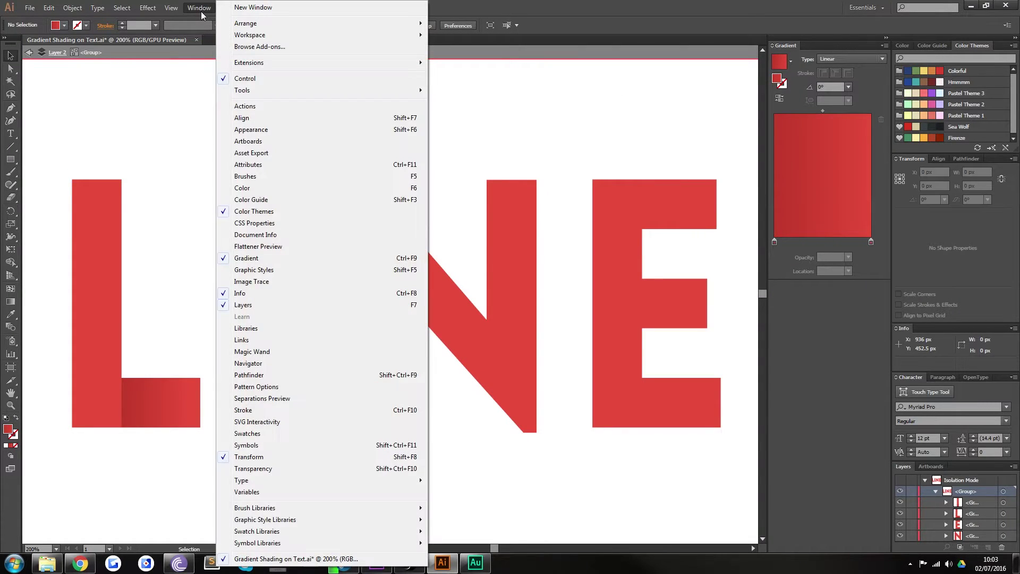
left_click(967, 242)
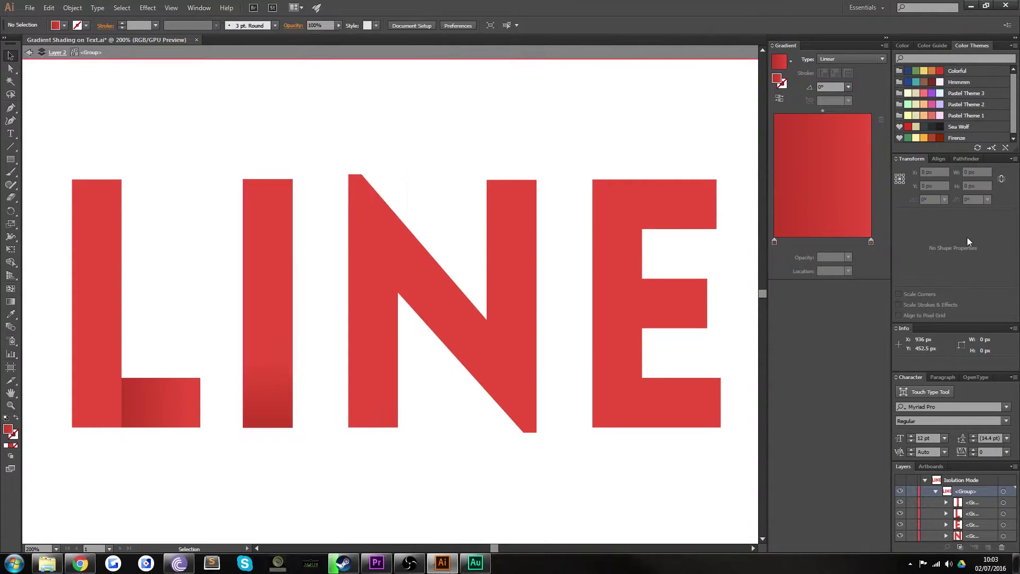
left_click(1013, 159)
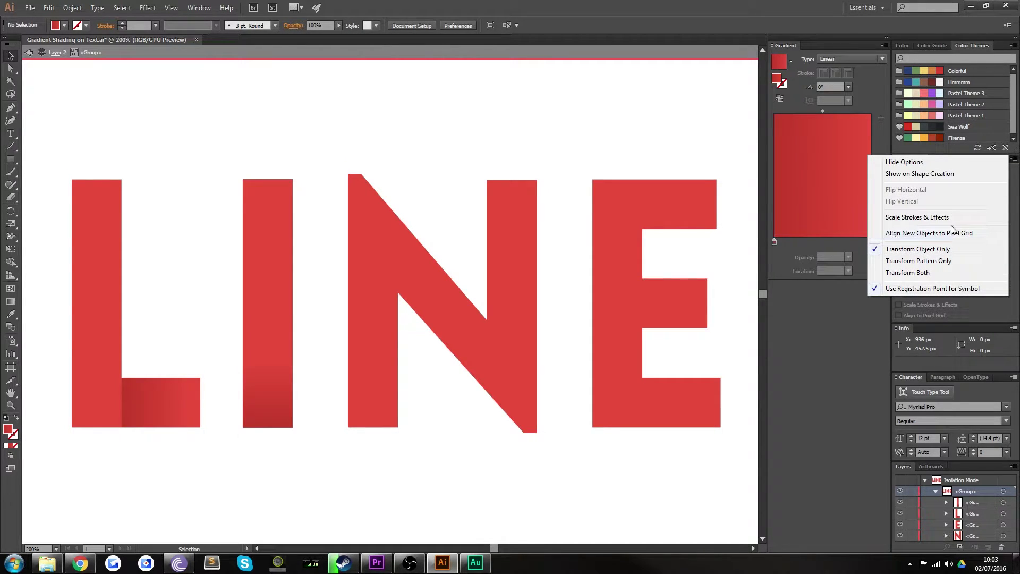
left_click(650, 167)
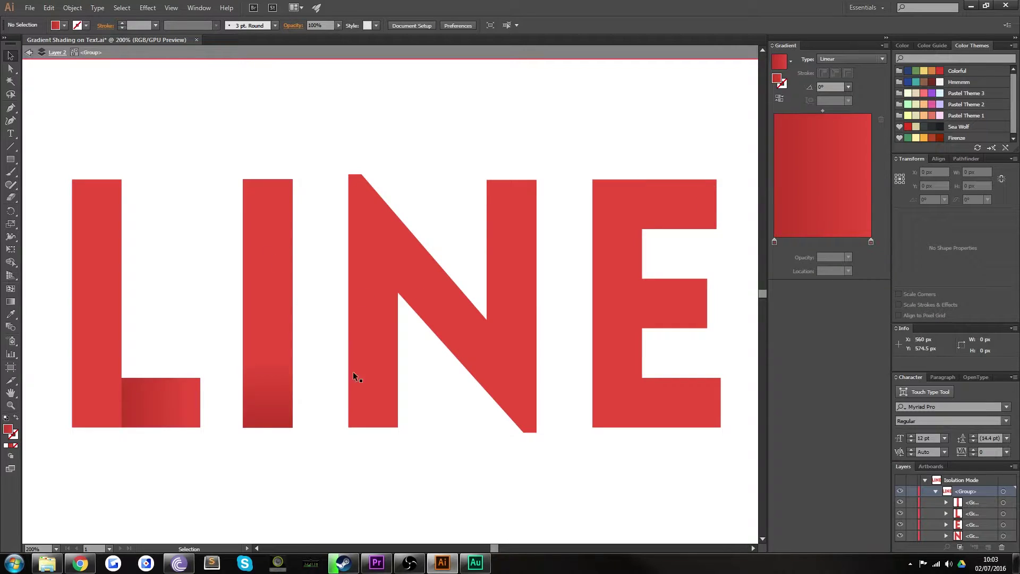
left_click_drag(705, 473, 176, 159)
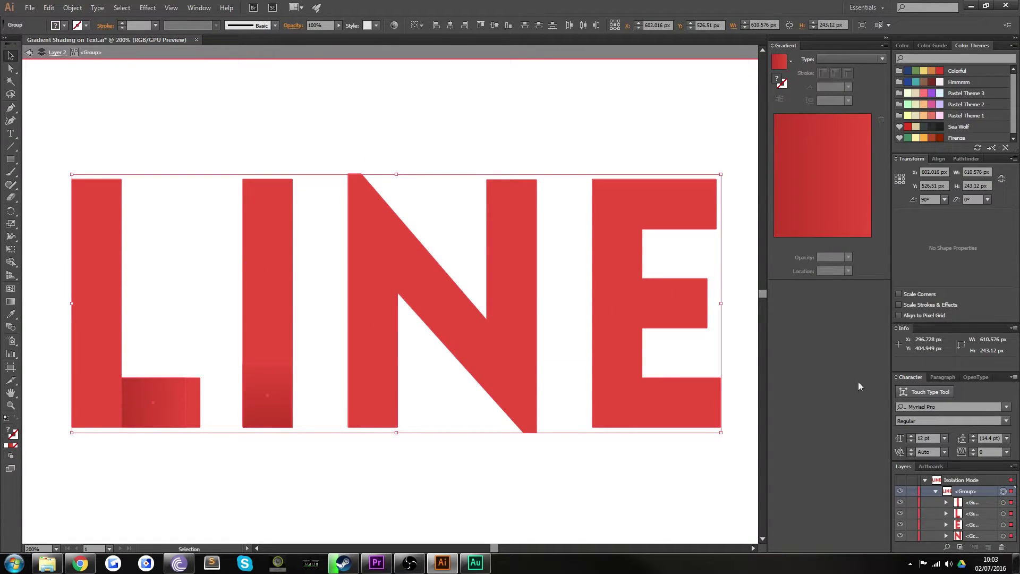
left_click(562, 141)
Draw a straight Pen path about 79 px long on the lower edge of the N's diagonal, ending at the left stem's inner corner.
left_click_drag(451, 335, 450, 309)
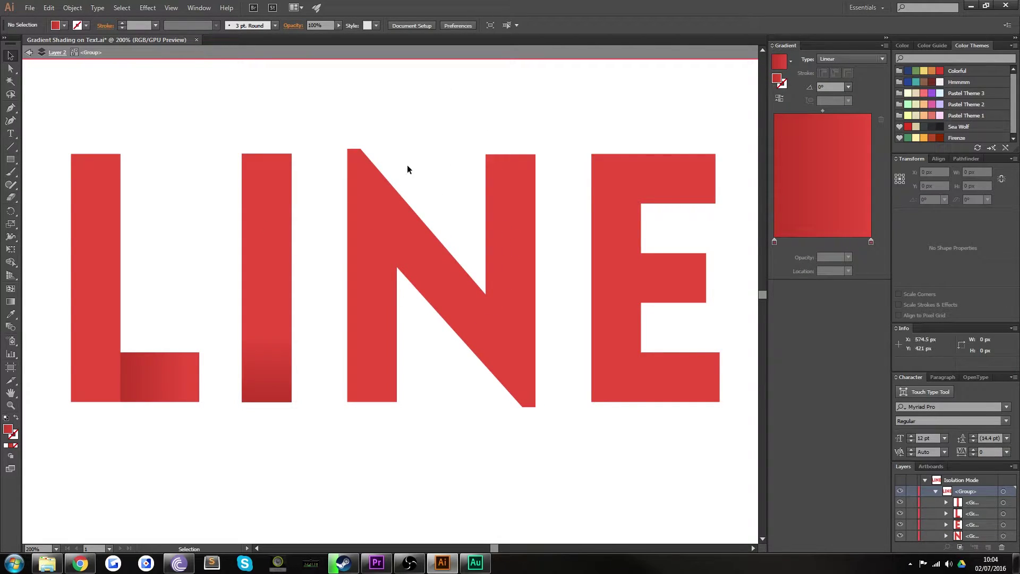
left_click_drag(405, 234, 444, 283)
left_click_drag(514, 294, 455, 260)
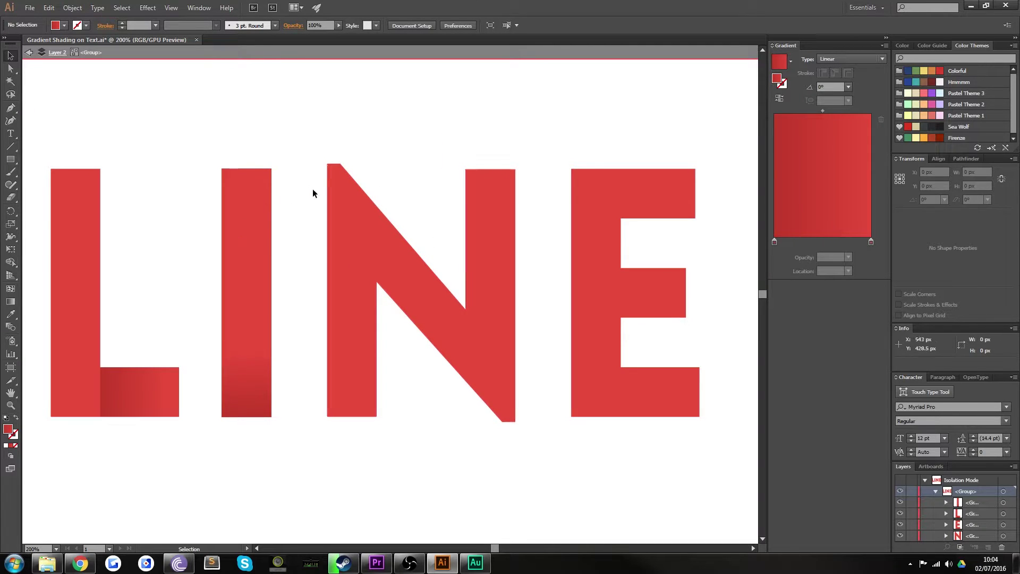
left_click(467, 291)
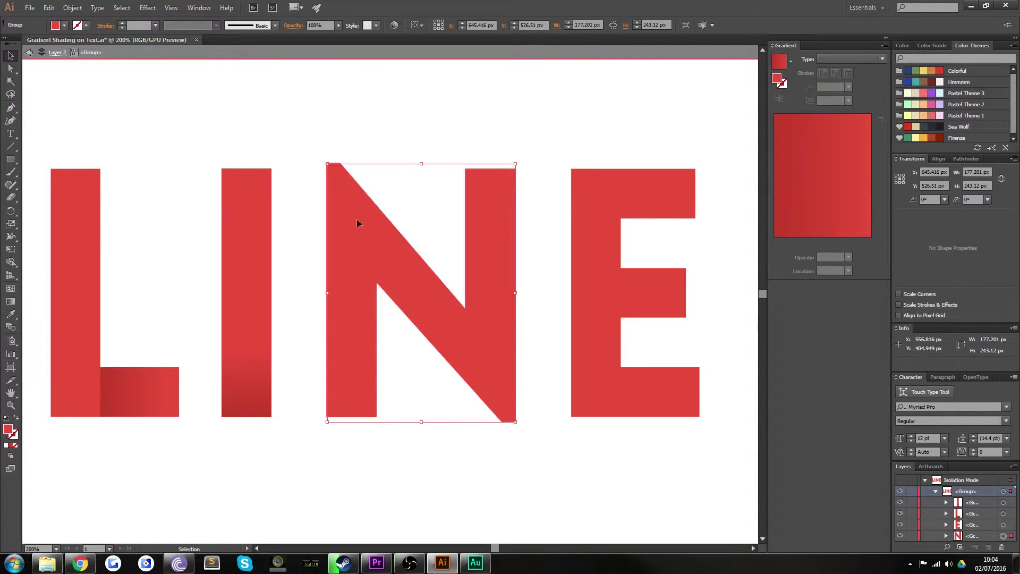
left_click(314, 237)
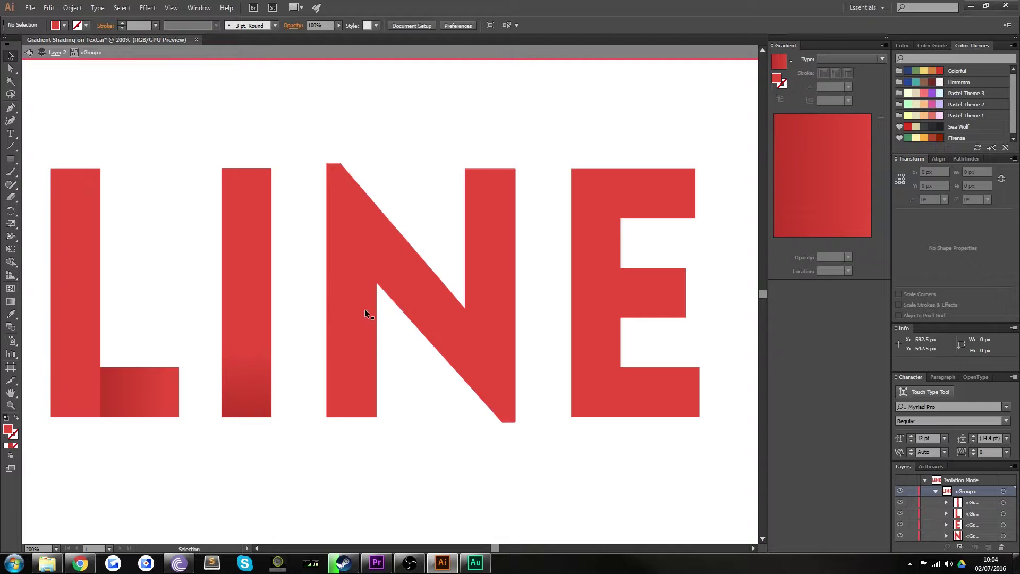
left_click(11, 110)
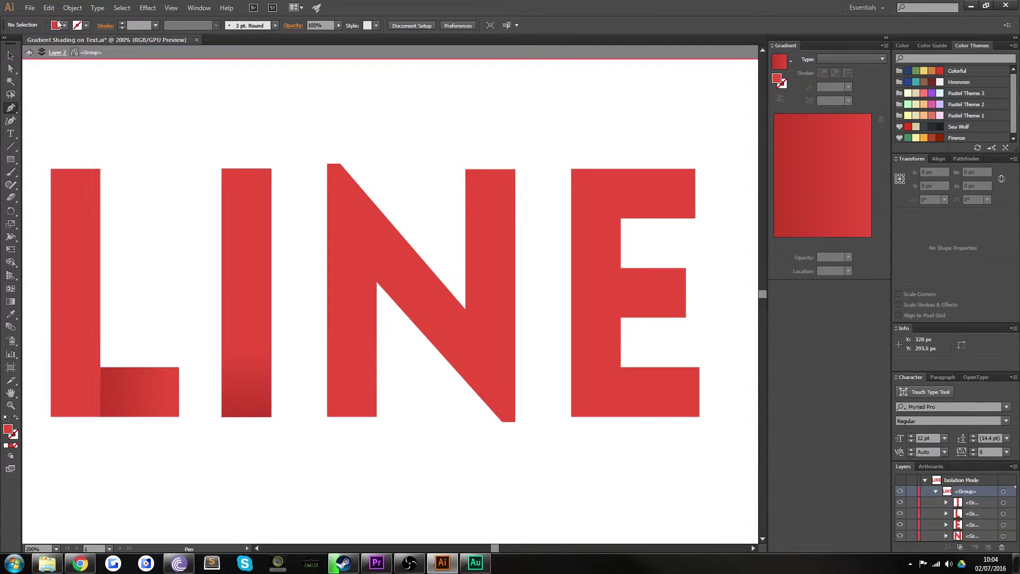
left_click(433, 345)
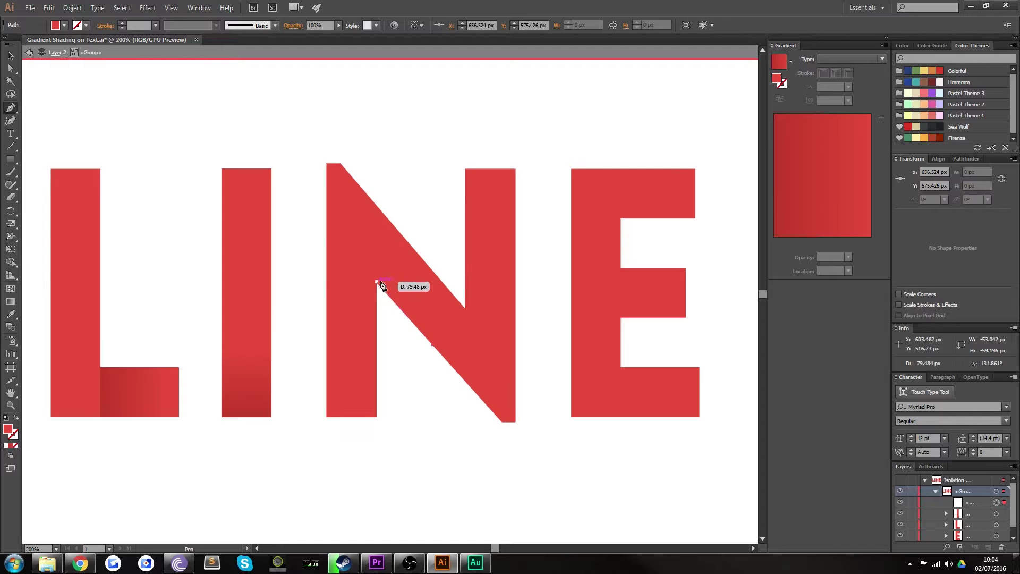
left_click(377, 282)
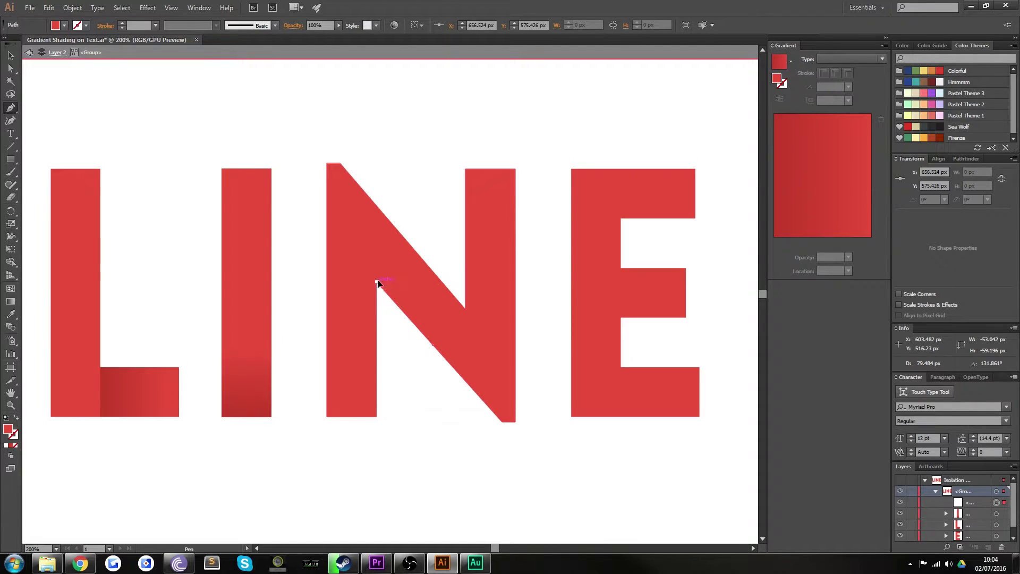
left_click(433, 311)
key("v")
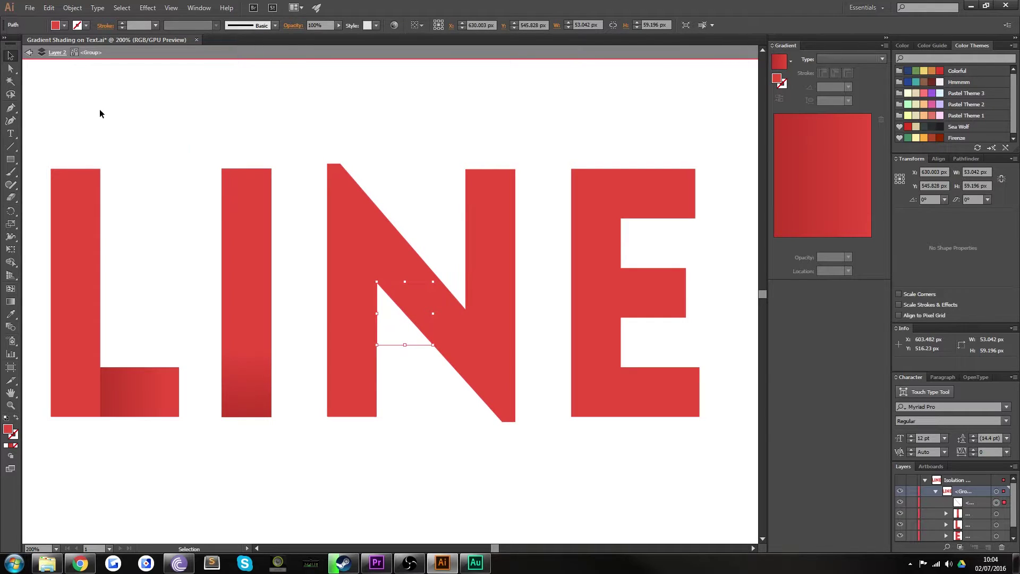
Extend the path's upper end along the diagonal's direction until it lies just outside the N's left edge.
left_click(11, 68)
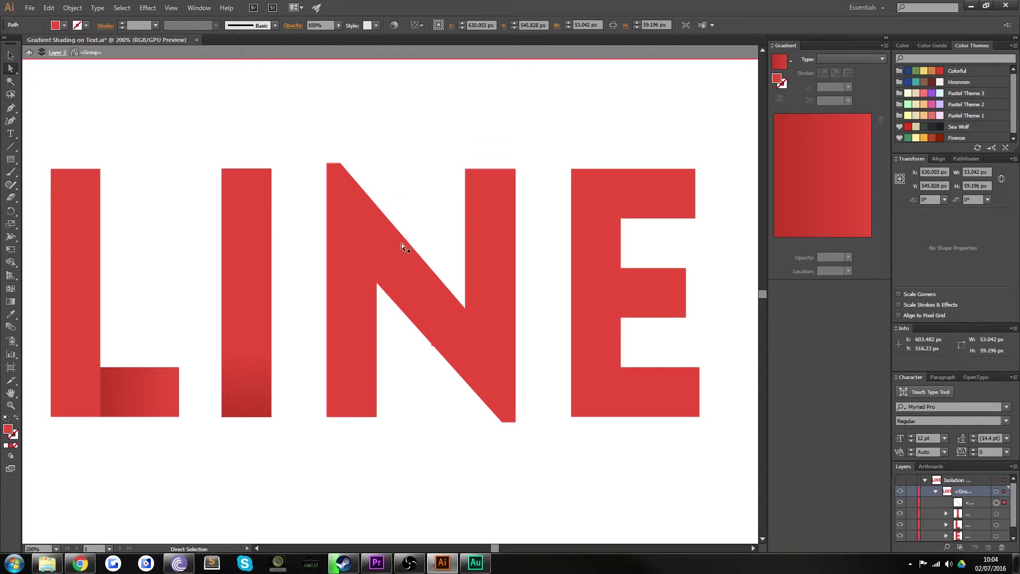
left_click(375, 280)
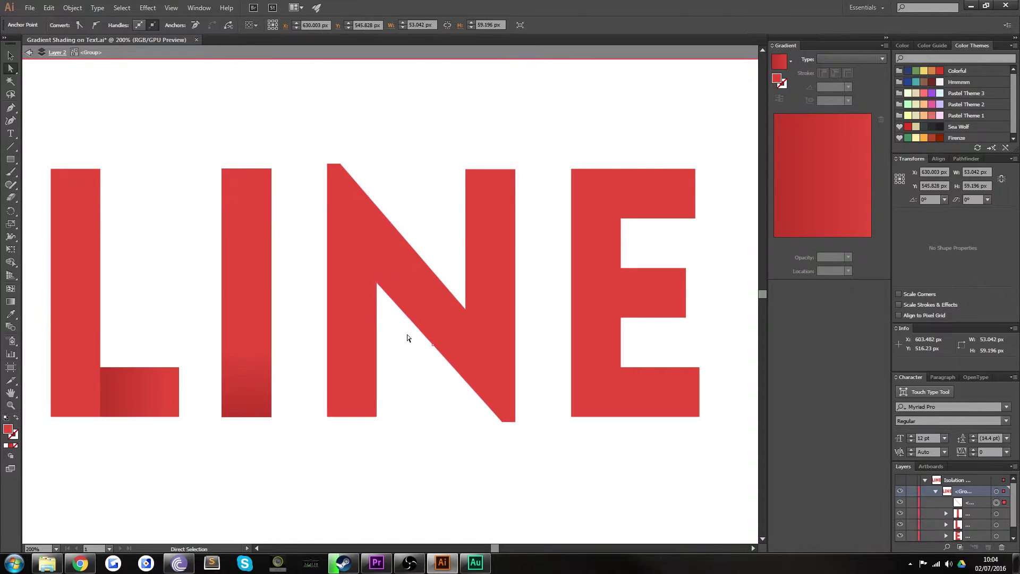
left_click_drag(378, 283, 313, 211)
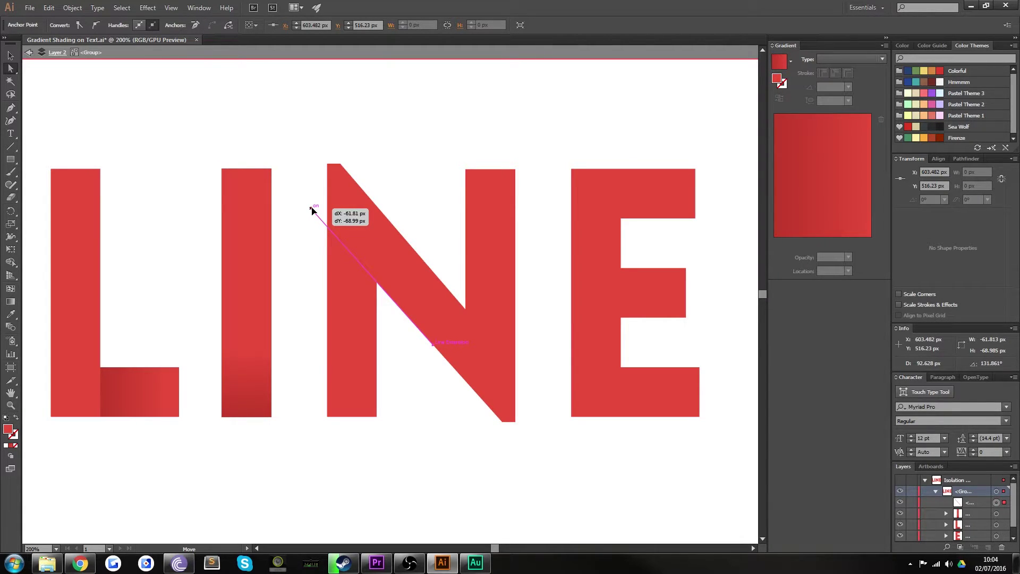
left_click_drag(312, 207, 309, 206)
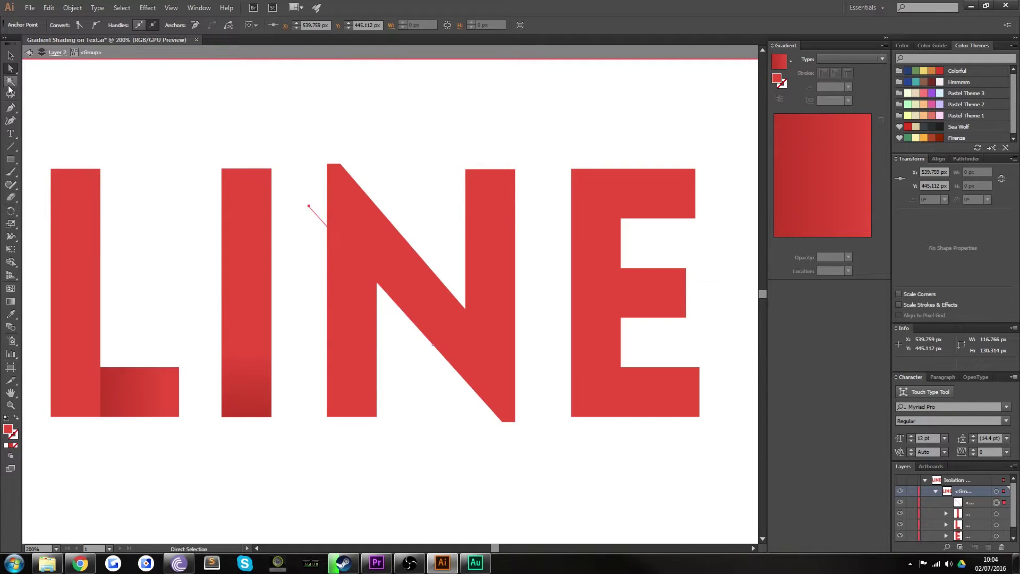
Continue the path from its outer end down and across the N's left stem, and close it at the starting point on the diagonal.
left_click(8, 107)
left_click(300, 367)
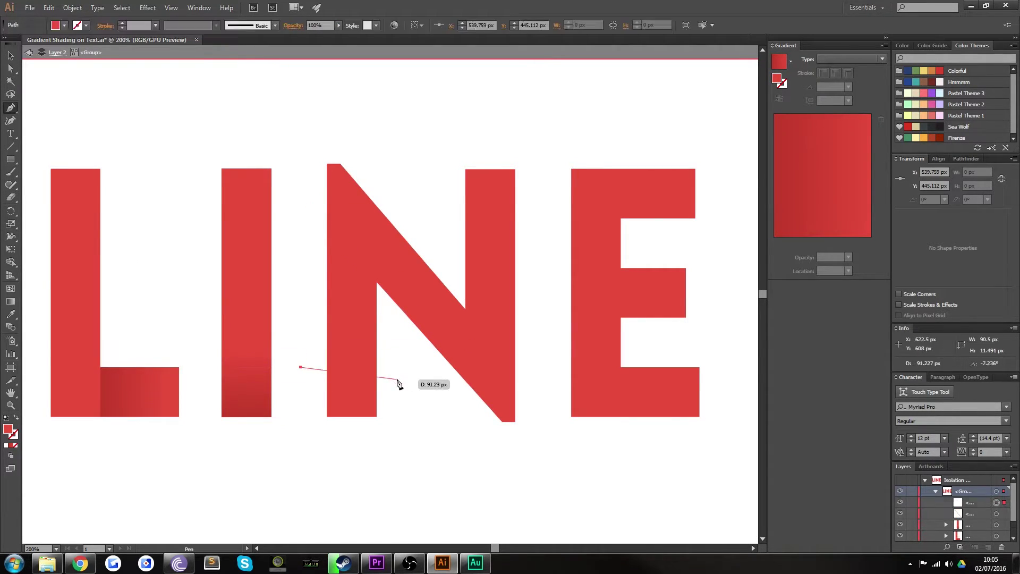
key("ctrl+z")
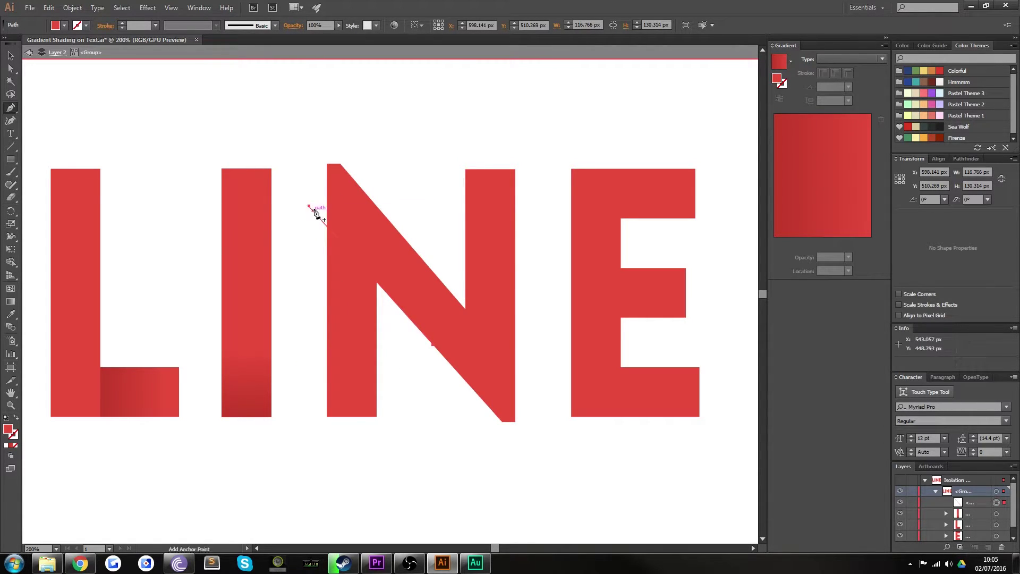
left_click(309, 207)
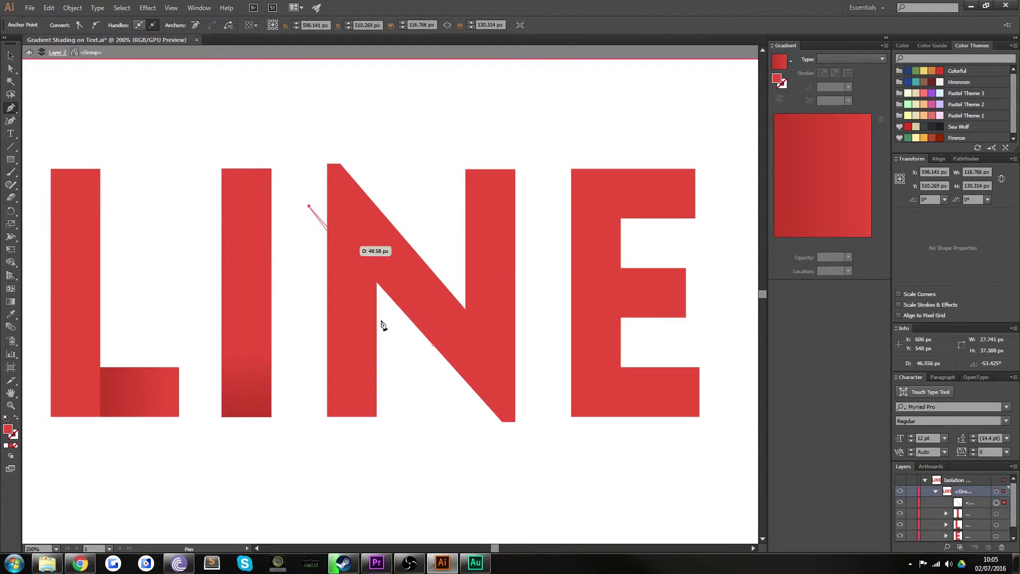
left_click(311, 380)
left_click(387, 380)
left_click(433, 344)
left_click(10, 56)
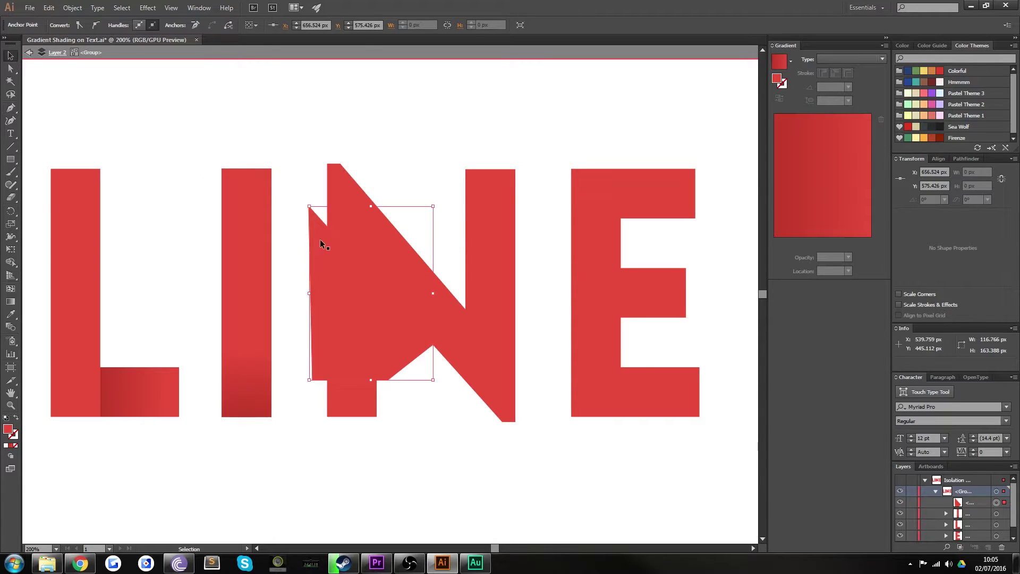
left_click(554, 126)
Copy the letter N and paste the copy in place in front of the closed polygon.
left_click(492, 269)
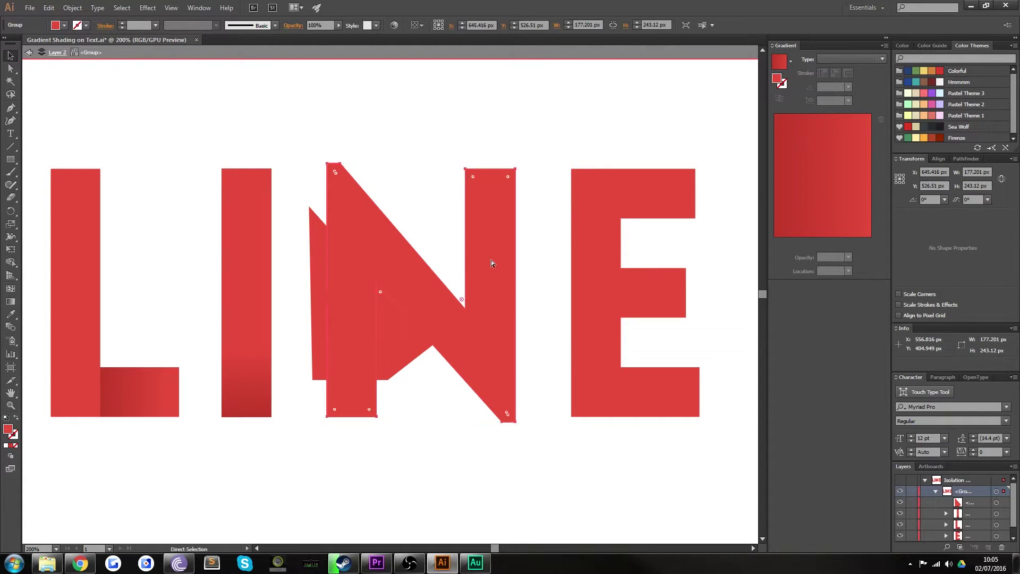
left_click(423, 118)
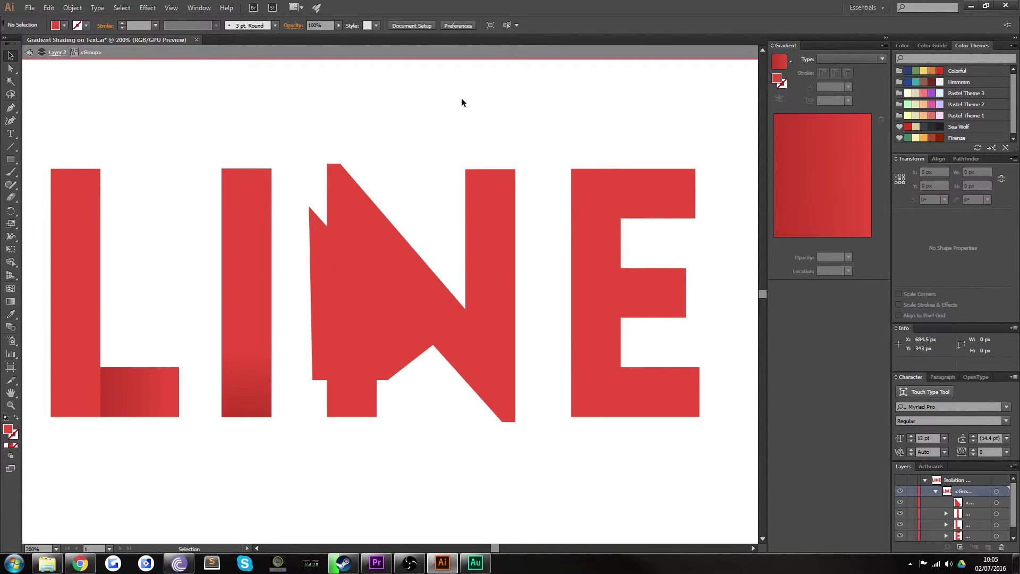
key("ctrl+f")
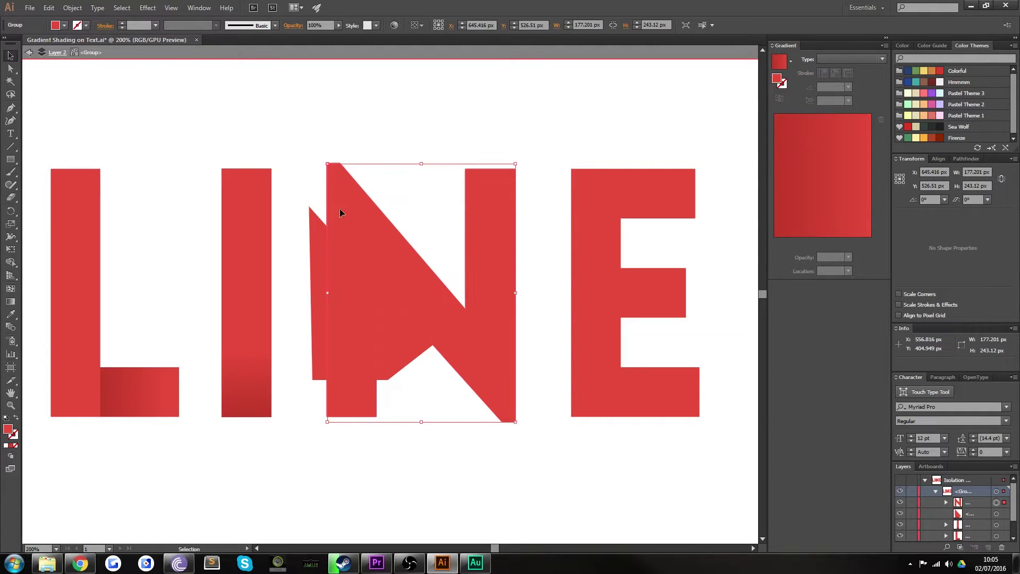
Intersect the pasted copy of the N with the polygon over its left stem using Pathfinder.
left_click(315, 233, "shift")
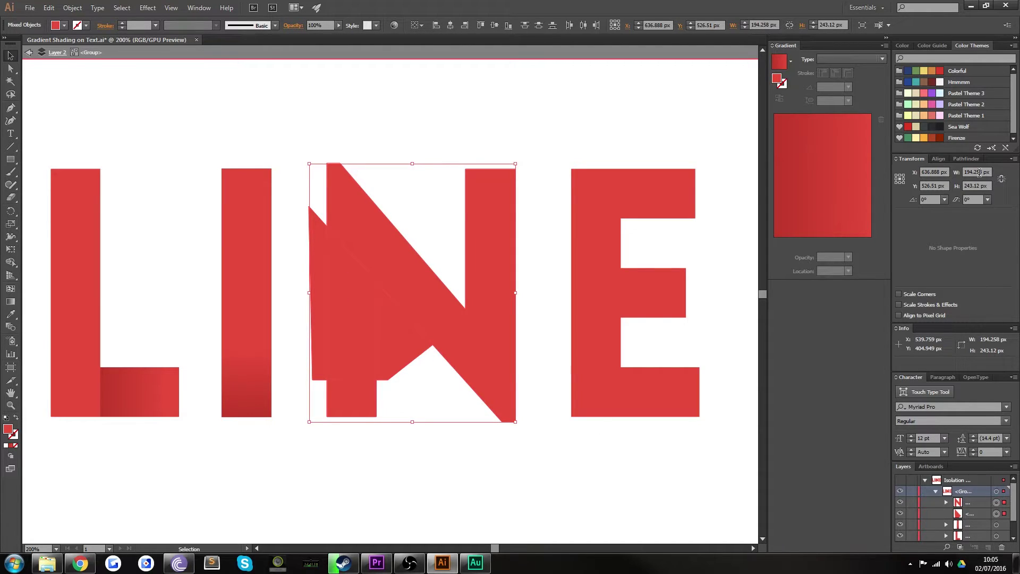
left_click(964, 159)
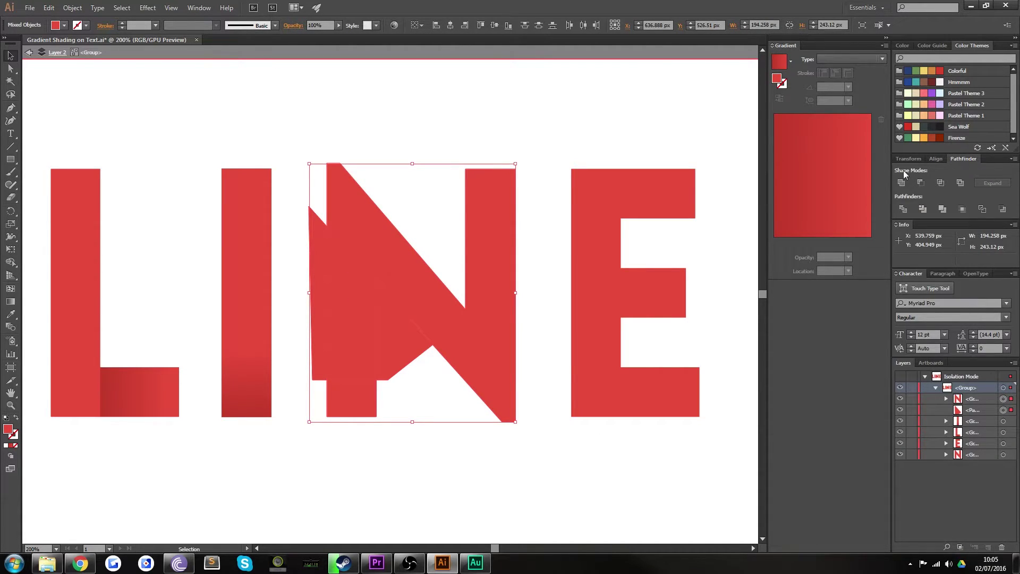
left_click(939, 184)
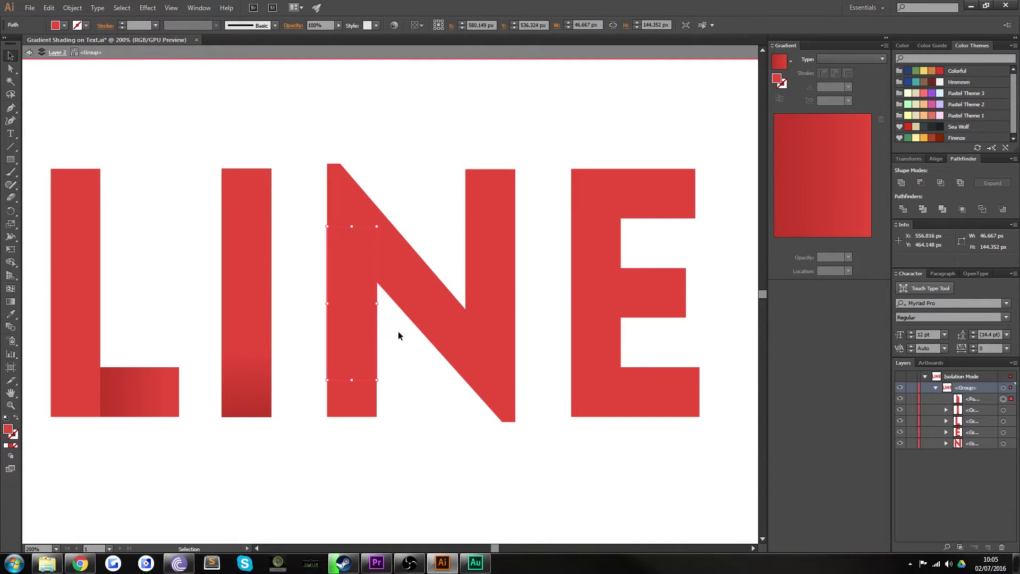
Fill the left-stem piece with New Gradient Swatch 1 and run the gradient straight down at -90°, darkest beside the diagonal.
left_click(791, 61)
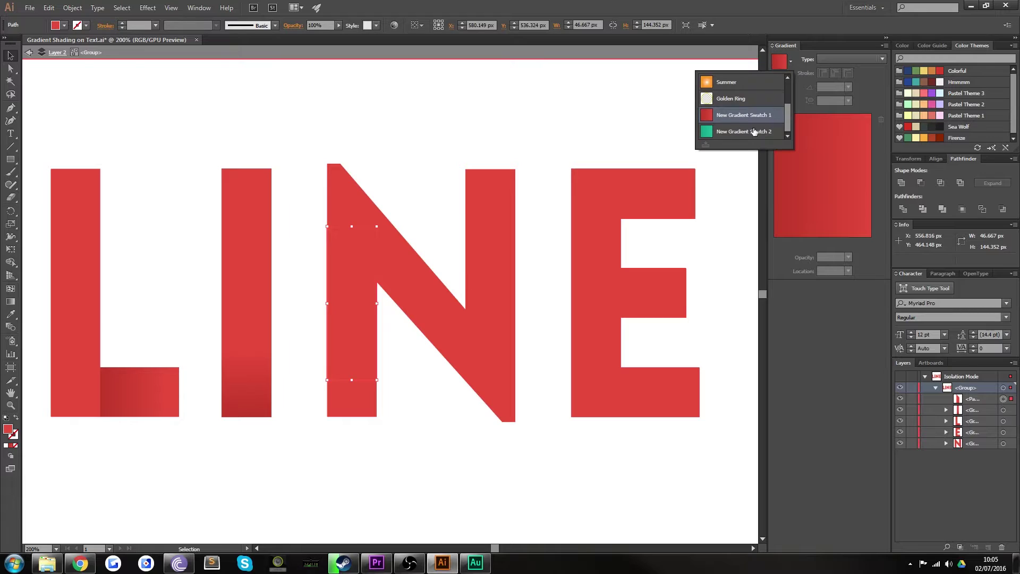
left_click(731, 120)
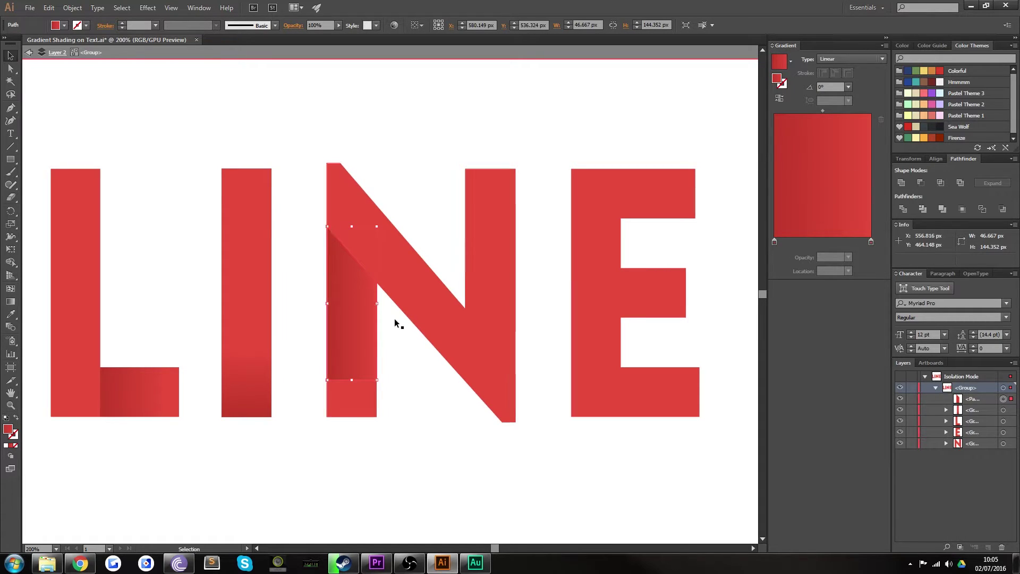
left_click(11, 302)
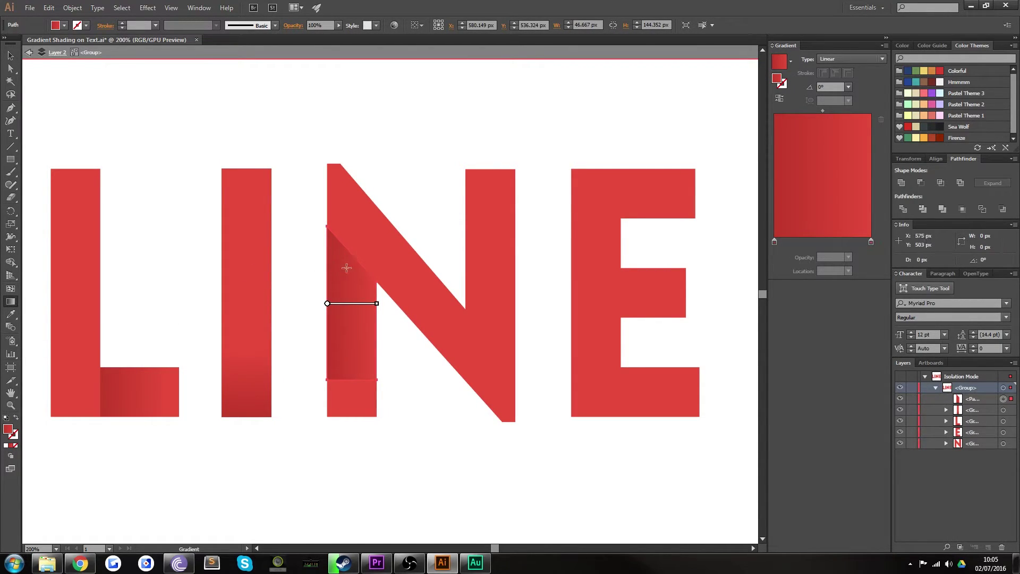
mouse_move(353, 265)
left_mouse_down()
mouse_move(355, 382)
mouse_move(352, 368)
left_mouse_up()
key("v")
left_click(307, 450)
Duplicate the gradient piece, rotate the copy 180°, and place it over the N's right stem.
left_click_drag(277, 304, 306, 326)
left_click(375, 317)
left_click_drag(378, 334, 519, 333)
mouse_move(494, 244)
left_mouse_down()
mouse_move(496, 383)
mouse_move(552, 393)
left_mouse_up()
left_click_drag(519, 343, 516, 315)
key("ctrl+shift+a")
Move the rotated piece down the right stem until its slanted edge lines up with the upper edge of the N's diagonal.
key("z")
left_click(508, 250)
left_click(498, 251)
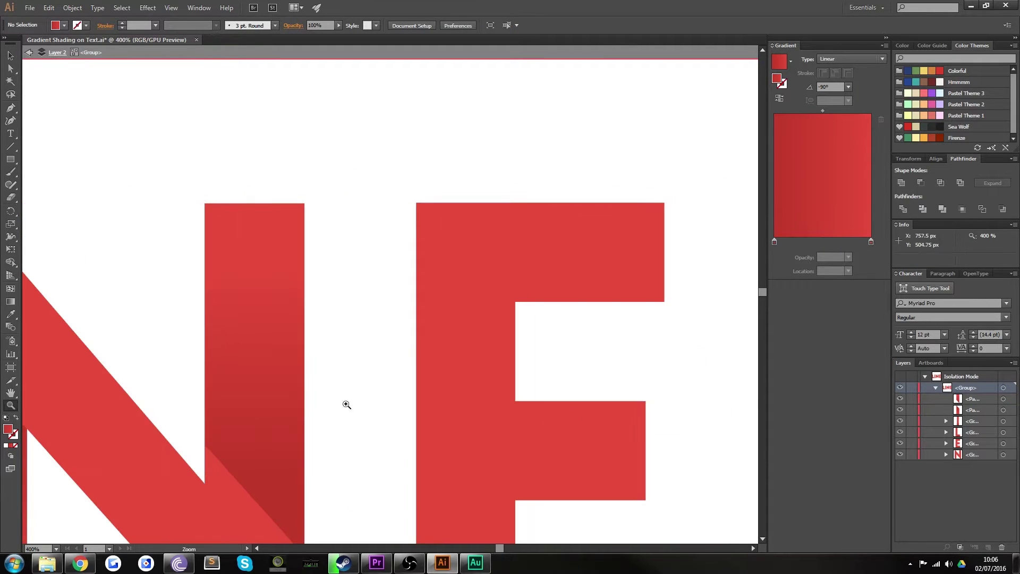
left_click(365, 287)
left_click(389, 419)
left_click(388, 431)
left_click(389, 432)
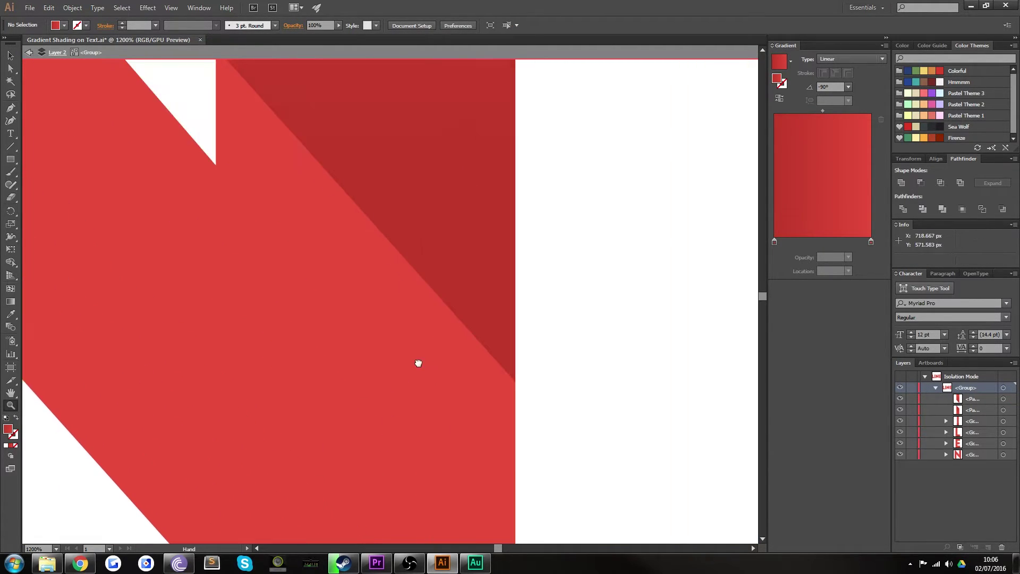
key("v")
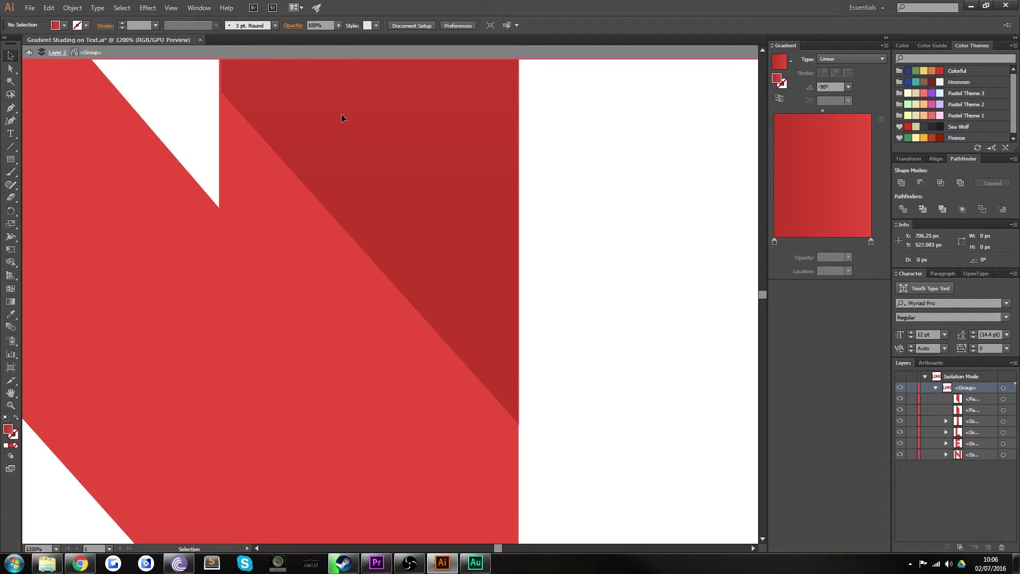
left_click_drag(341, 114, 325, 229)
left_click(600, 229)
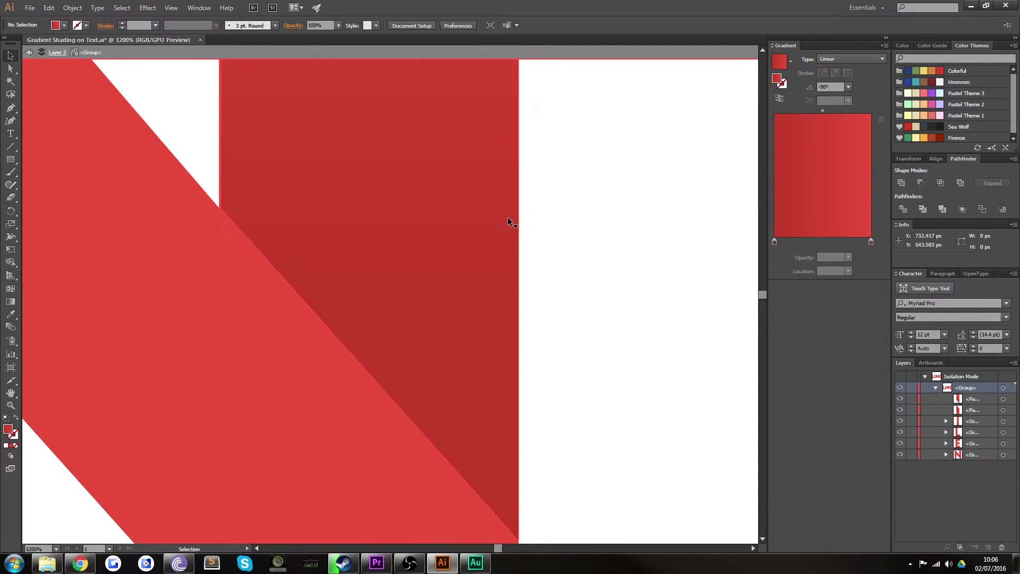
Shift the two upper anchor points of the right-stem gradient piece outward to the stem's left and right edges.
key("space")
left_click_drag(338, 87, 350, 452)
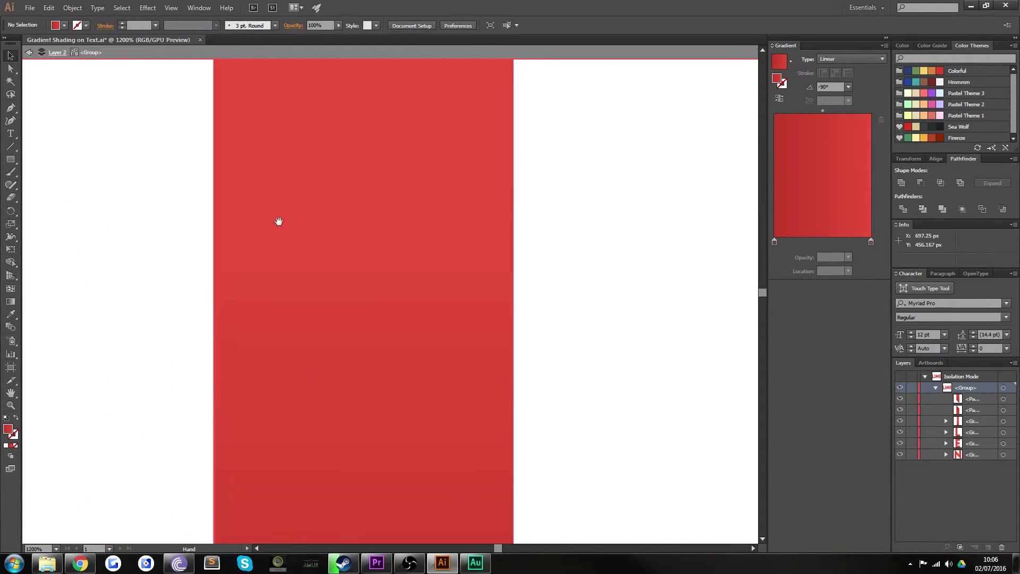
left_click(308, 338)
left_click(11, 70)
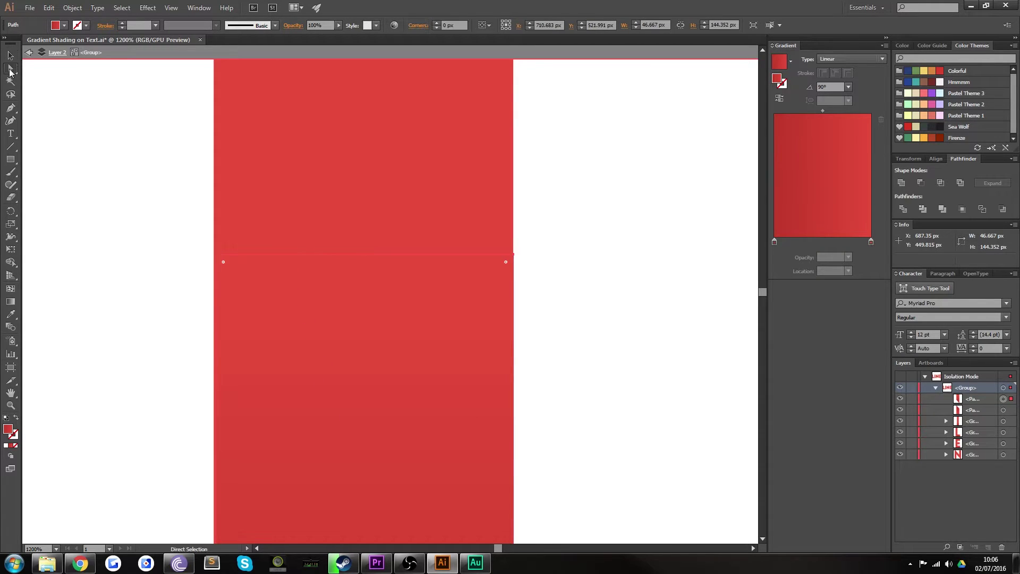
left_click_drag(216, 253, 213, 254)
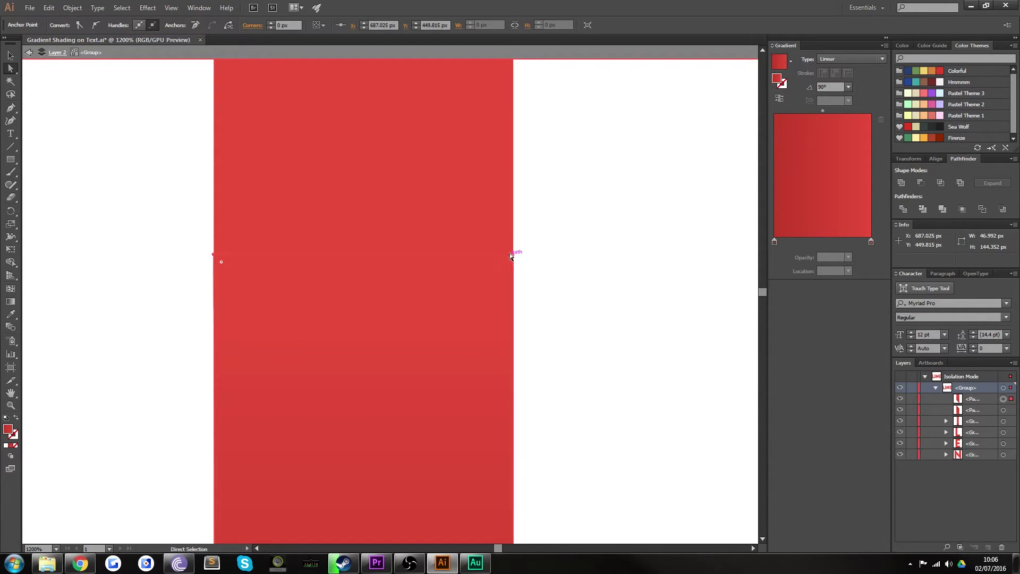
left_click_drag(513, 256, 514, 254)
Adjust the piece's lower anchor points to meet the stem's edges at the diagonal, and leave isolation mode.
left_click_drag(276, 455, 346, 158)
left_click_drag(280, 314, 303, 103)
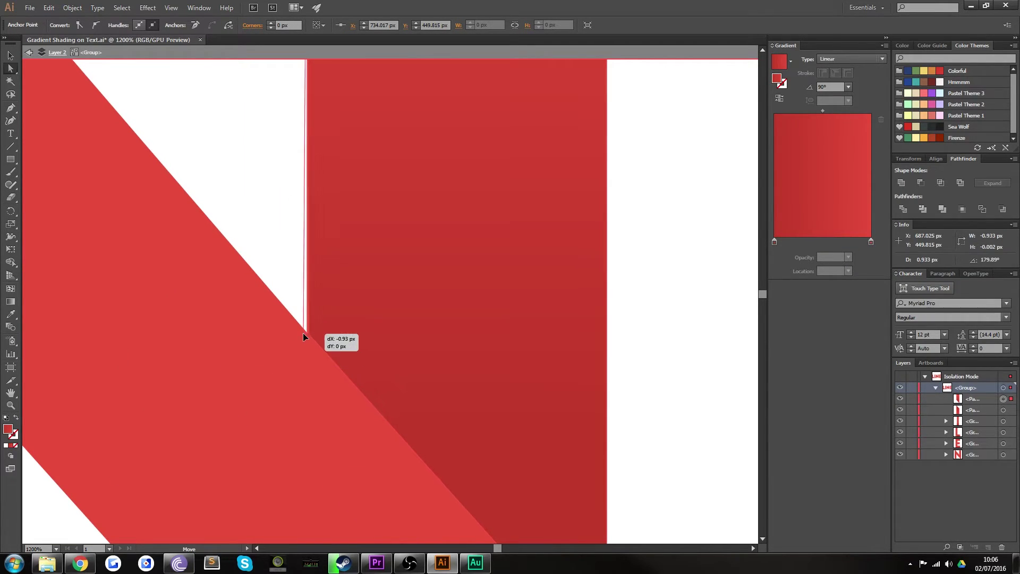
left_click_drag(308, 335, 308, 333)
left_click(280, 292)
left_click_drag(398, 459, 308, 175)
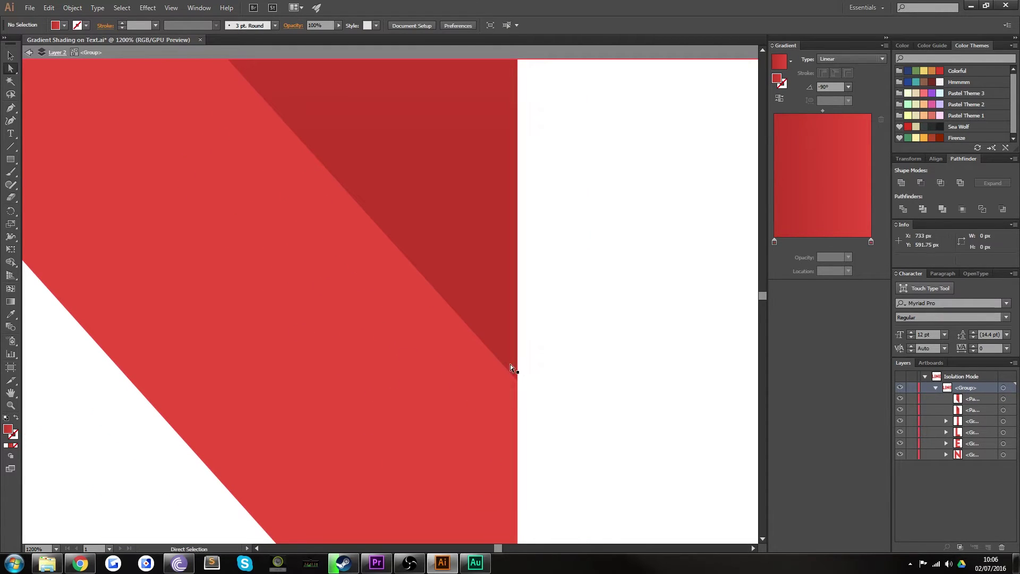
left_click(514, 388)
left_click_drag(520, 385, 517, 381)
double_click(613, 300)
Isolate the LINE group, select the N with both of its gradient pieces, and group them.
key("z")
left_click(540, 286, "alt")
left_click(540, 286, "alt")
left_click(367, 284, "alt")
left_click(310, 284, "alt")
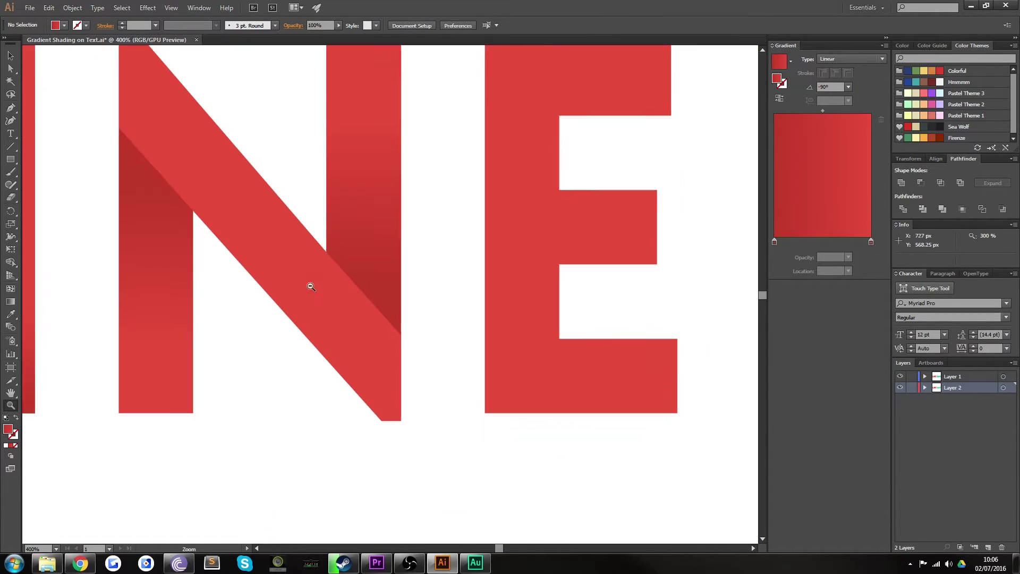
left_click(246, 245, "alt")
left_click(247, 246, "alt")
key("v")
double_click(455, 285)
left_click_drag(496, 194, 474, 139)
key("a")
left_click_drag(567, 143, 414, 413)
key("v")
key("ctrl+g")
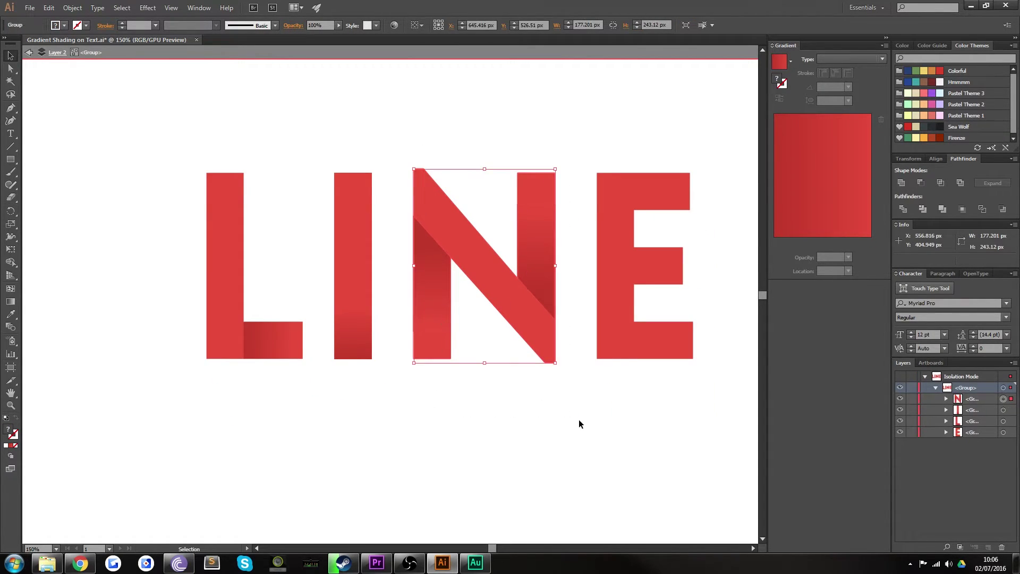
left_click(579, 421)
Copy the gradient rectangle from the foot of the L and leave isolation mode.
left_click_drag(572, 325, 342, 332)
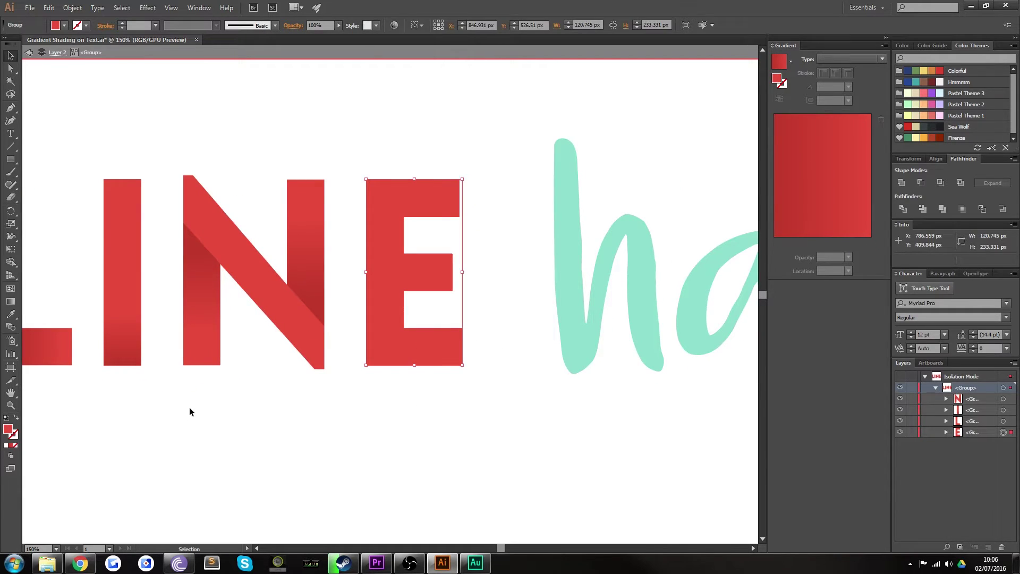
scroll(189, 410, "left", 5)
left_click(248, 345)
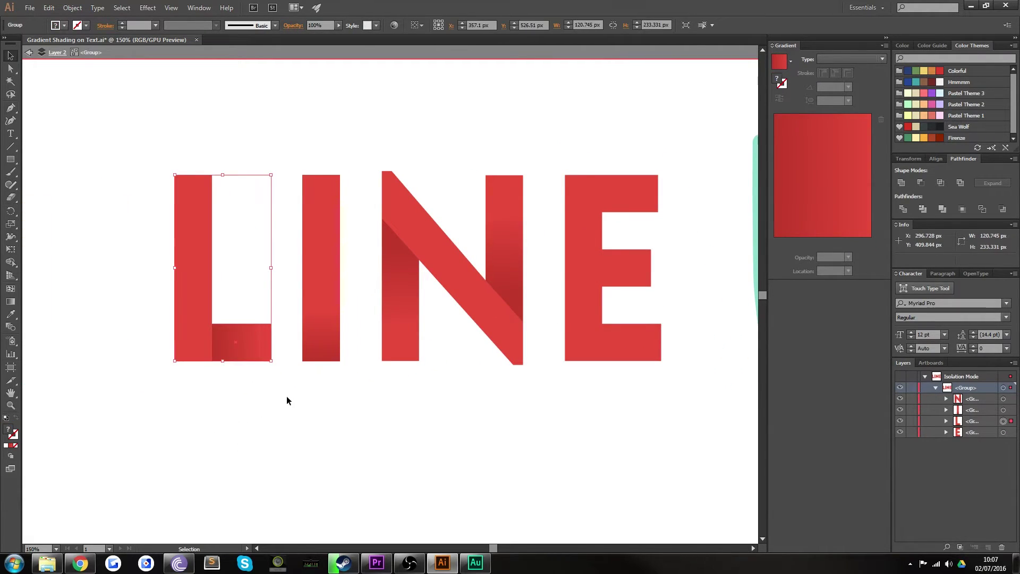
double_click(212, 355)
key("a")
left_click(264, 359)
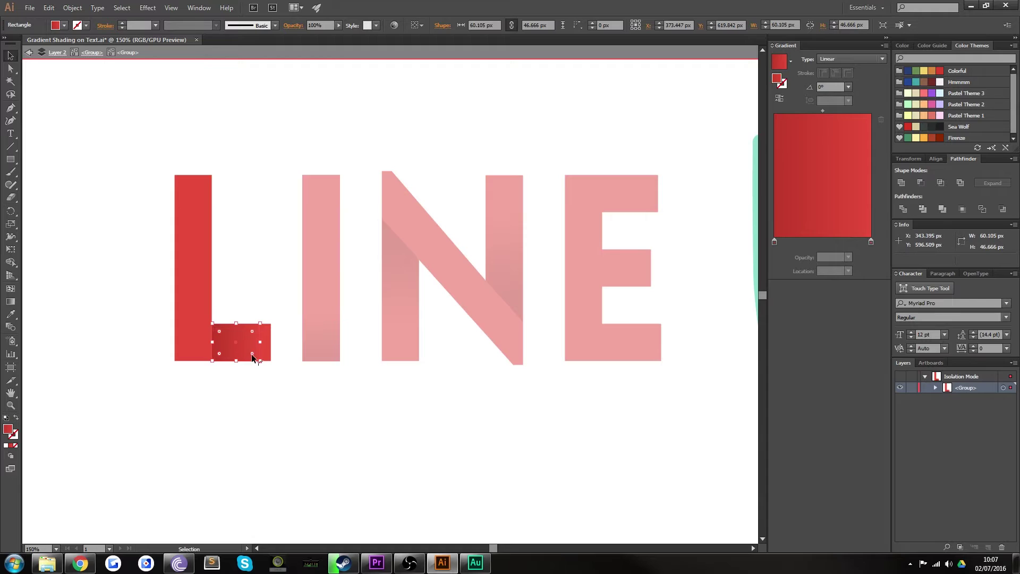
key("v")
double_click(506, 405)
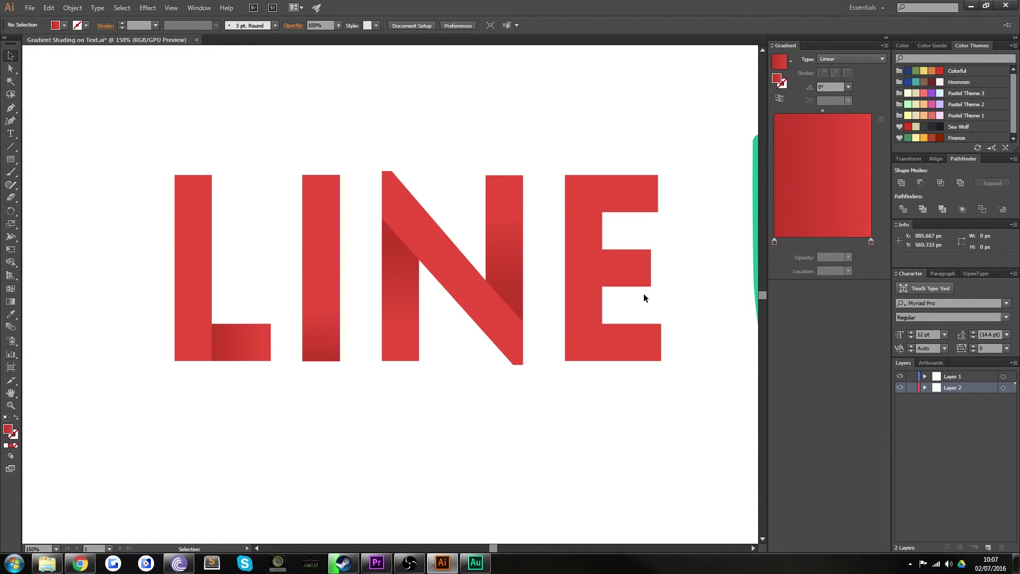
Paste the gradient rectangle inside the LINE group and move it over the E's lower arm.
double_click(591, 307)
key("ctrl+v")
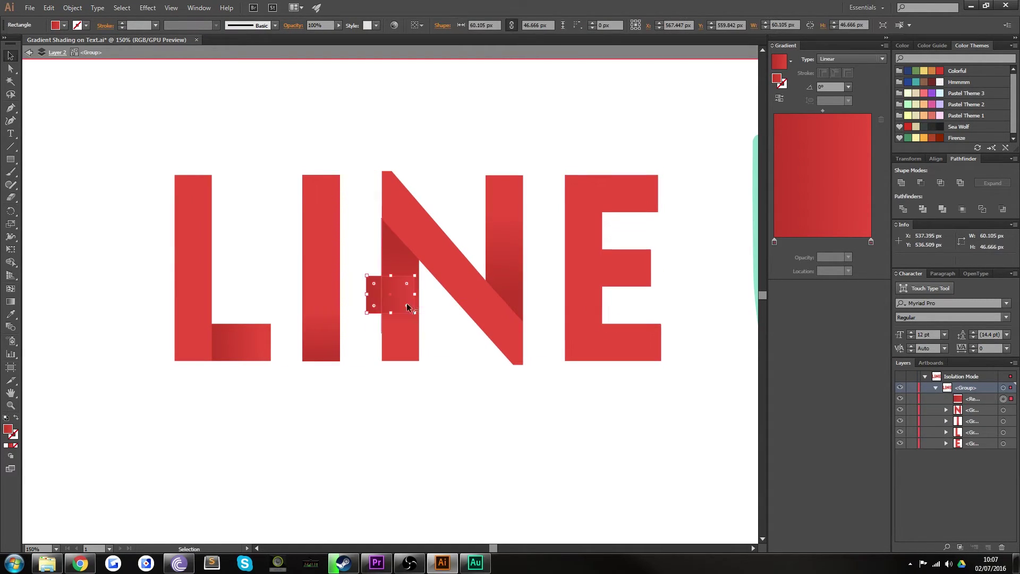
left_click_drag(394, 295, 632, 337)
Align the gradient rectangle with the E's lower arm, its dark edge flush against the vertical stem.
key("z")
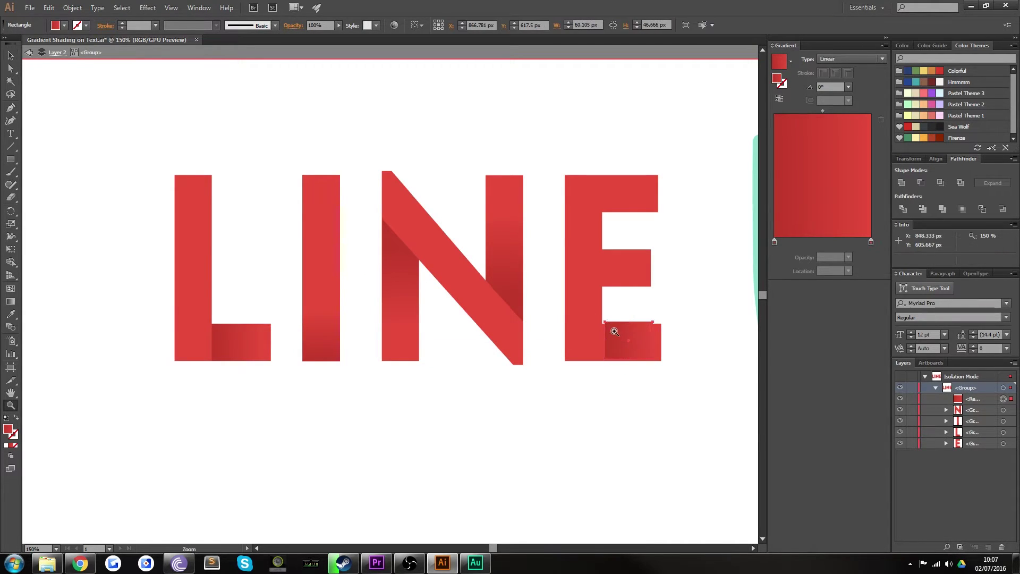
left_click(613, 330)
left_click(340, 300)
left_click(538, 335)
left_click_drag(449, 280, 494, 383)
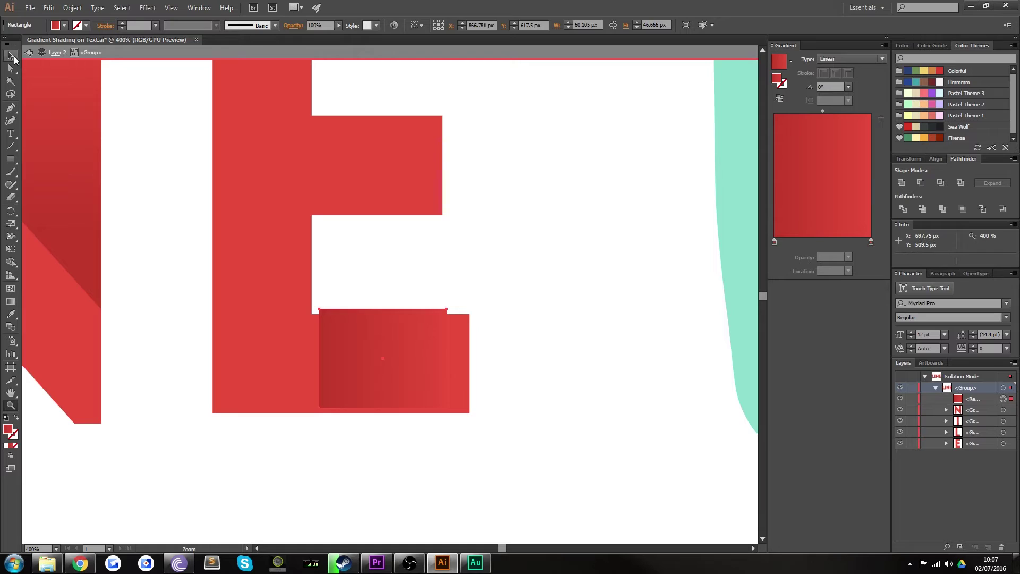
left_click(11, 55)
left_click_drag(355, 327, 357, 343)
left_click(362, 442)
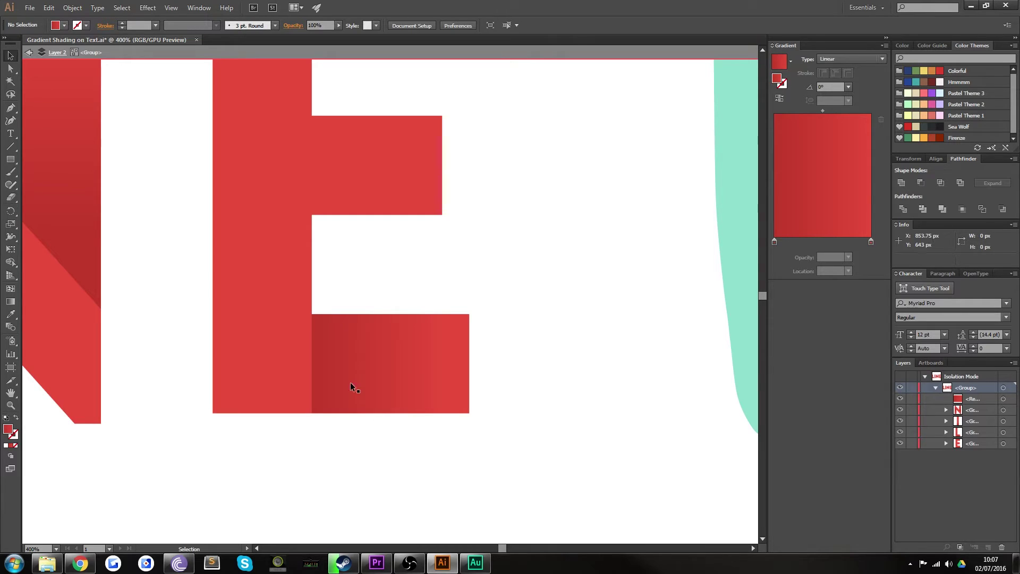
Duplicate the gradient rectangle onto the E's upper arm, flush against the vertical stem.
scroll(350, 381, "up", 3)
left_click(371, 473)
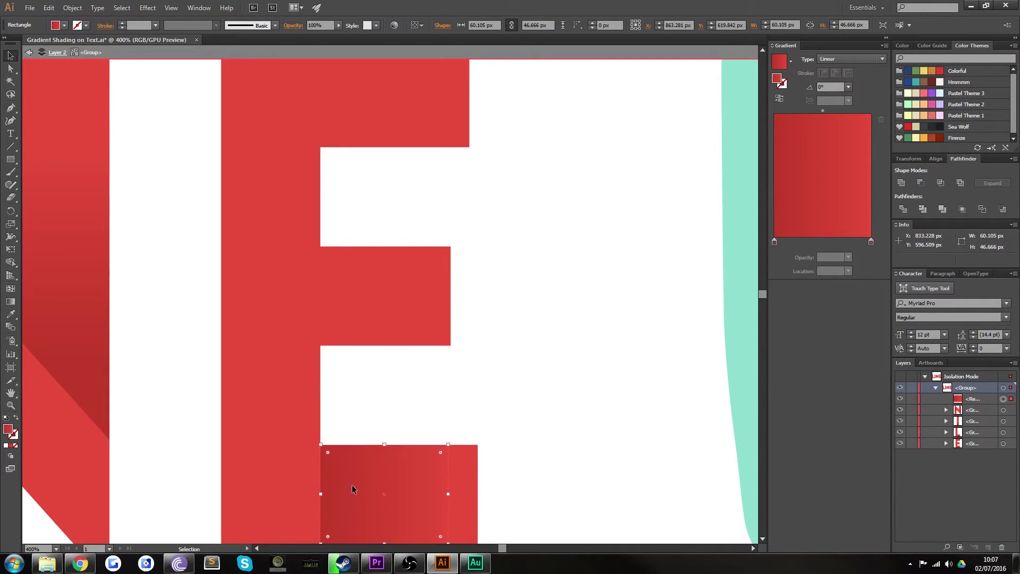
left_click_drag(352, 487, 382, 91)
left_click(483, 218)
left_click_drag(367, 155, 361, 239)
Group the E with its two gradient rectangles and leave isolation mode.
key("z")
left_click_drag(408, 330, 427, 278)
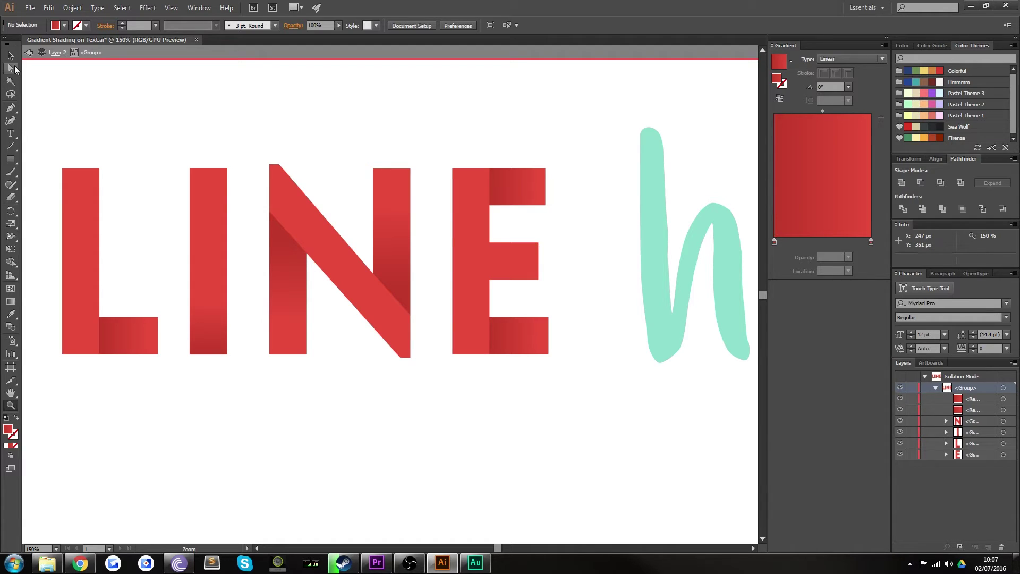
left_click(10, 56)
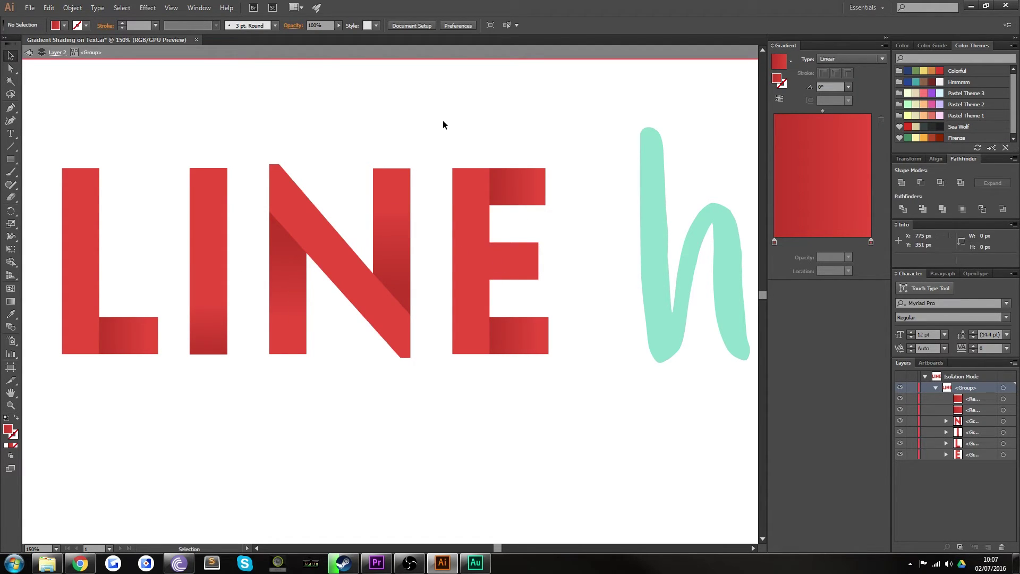
left_click_drag(443, 125, 558, 389)
key("ctrl+g")
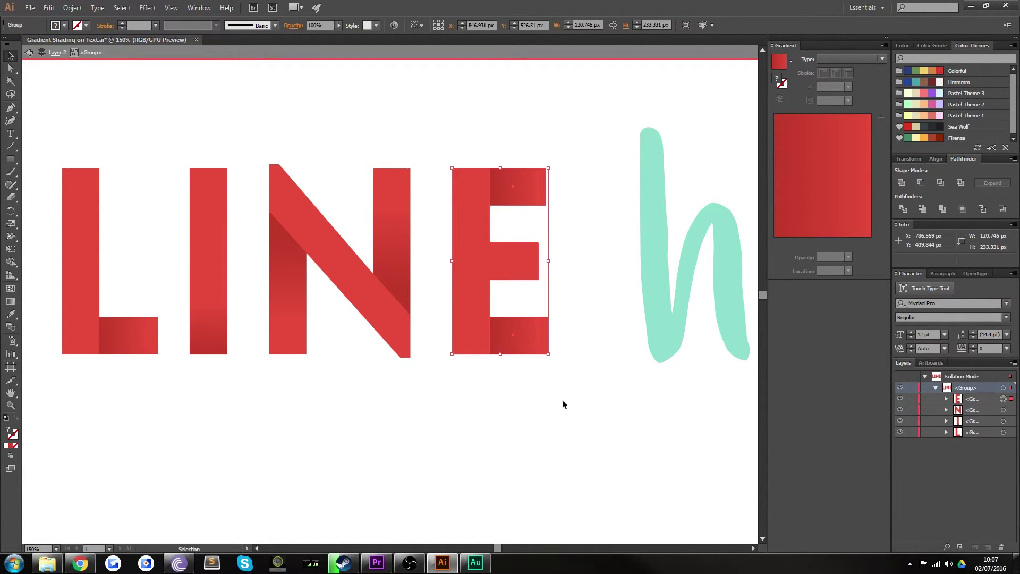
double_click(427, 450)
Try moving the reference LINE hand lettering from above the artboard down onto it, and undo the move.
left_click_drag(341, 232, 457, 252)
key("z")
left_click(448, 287, "alt")
left_click(446, 287, "alt")
left_click(446, 288, "alt")
left_click(446, 287, "alt")
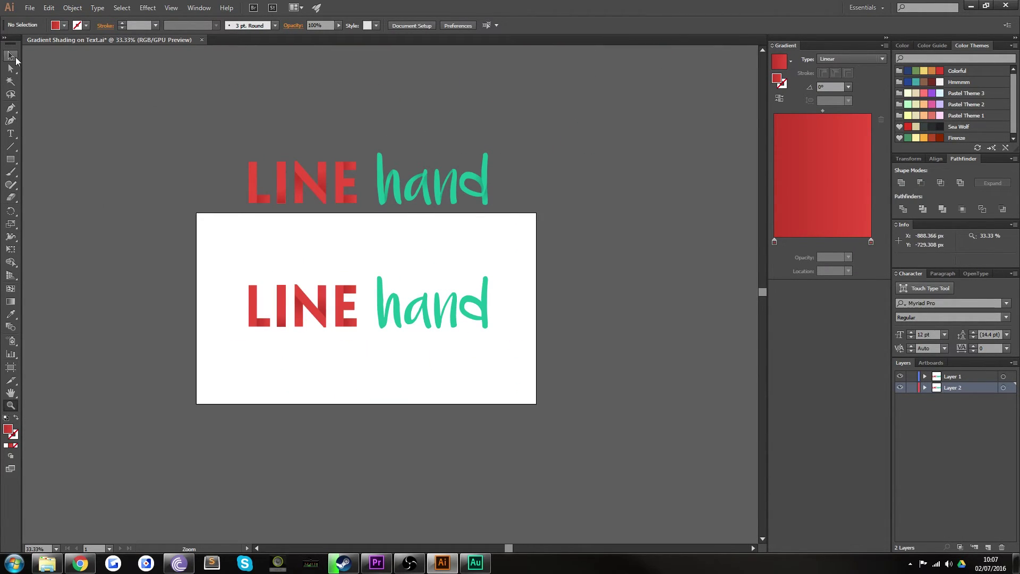
left_click(10, 56)
left_click(346, 184)
left_click_drag(338, 183, 339, 259)
left_click(349, 425)
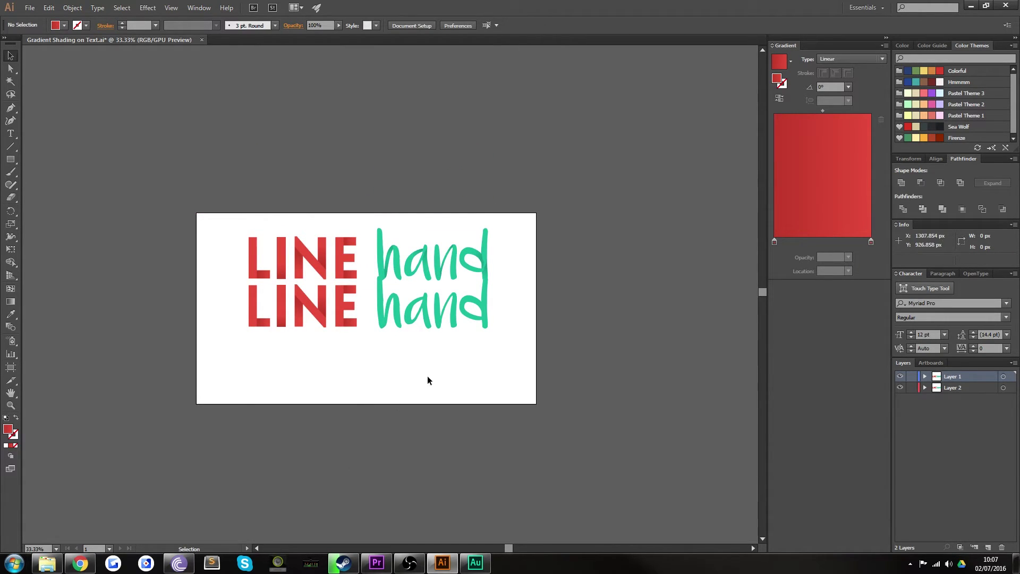
key("ctrl+z")
key("ctrl+z")
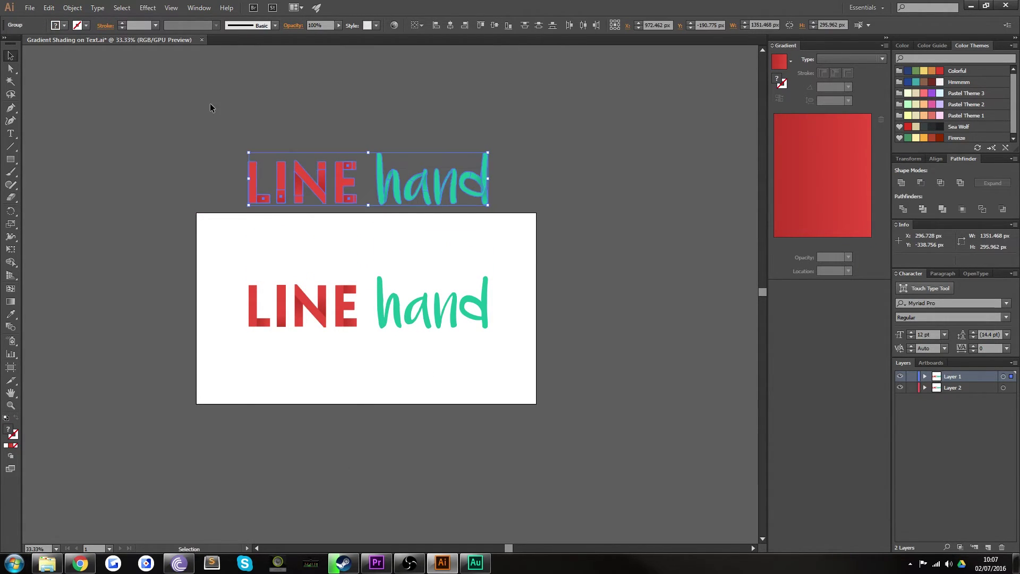
left_click(322, 256)
Open the flat green hand lettering on the artboard in isolation mode.
key("z")
left_click(467, 200)
left_click(358, 320)
left_click(376, 269)
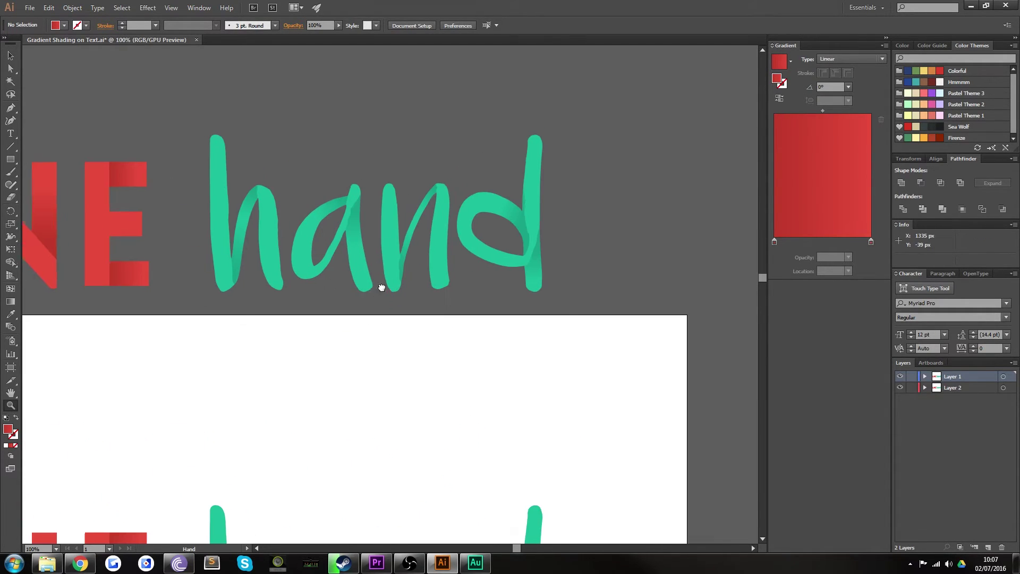
left_click(11, 57)
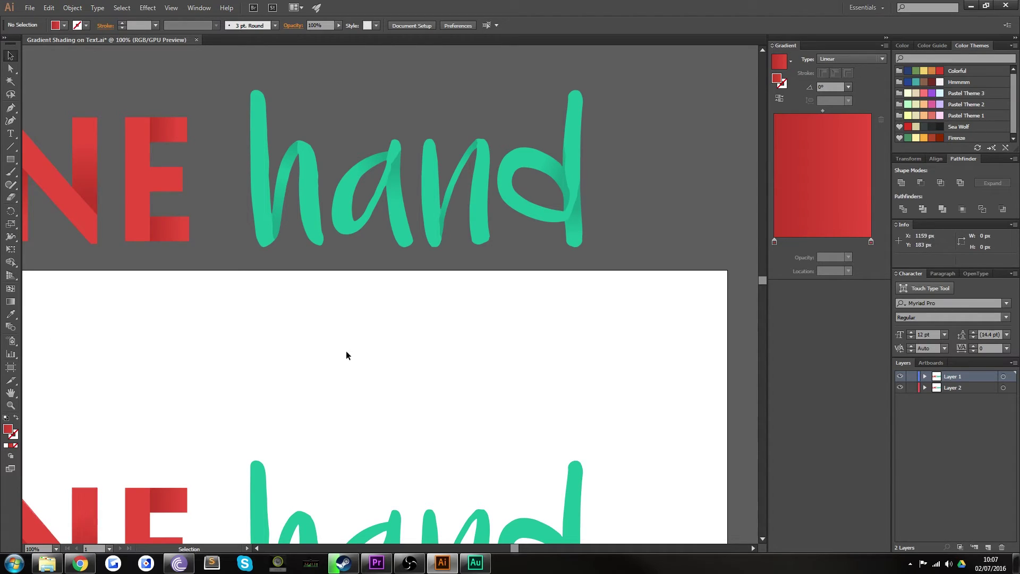
left_click_drag(366, 494, 339, 351)
left_click(354, 322)
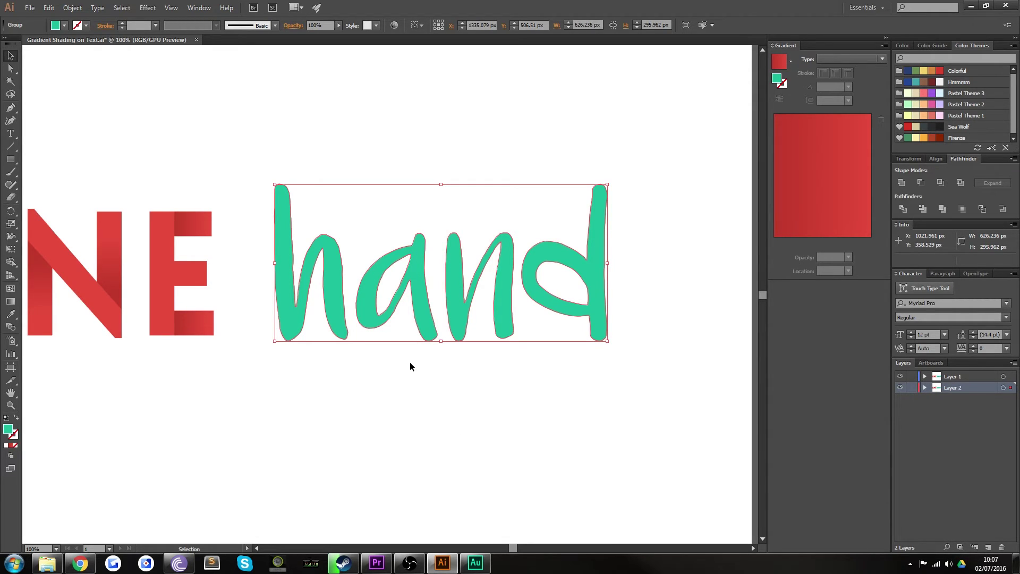
double_click(420, 282)
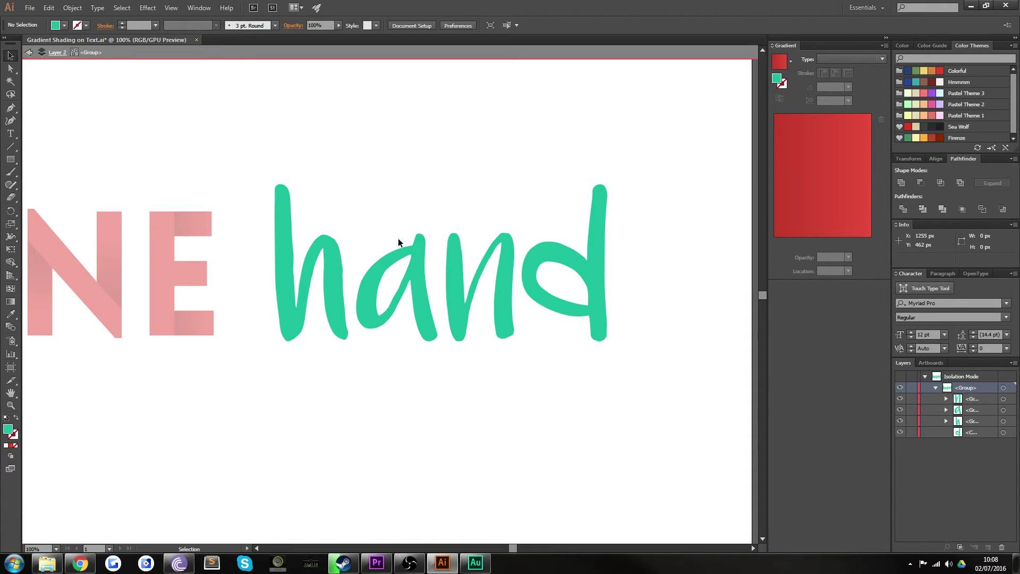
Draw a closed Pen shape over the h's rising middle stroke, starting at the inner notch and crossing the base fold.
key("z")
left_click(327, 317)
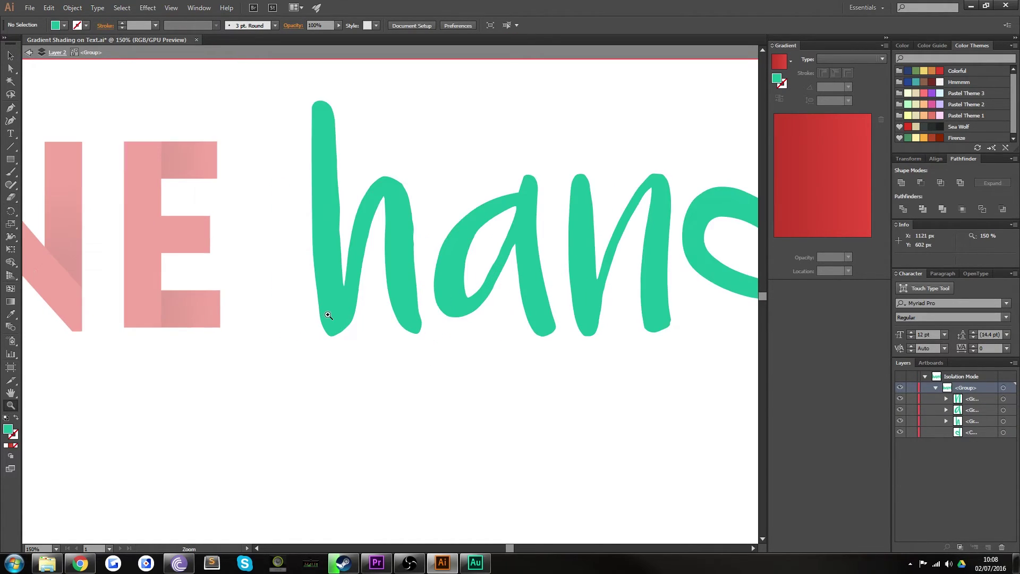
left_click(447, 242)
left_click_drag(303, 301, 299, 367)
left_click(312, 338)
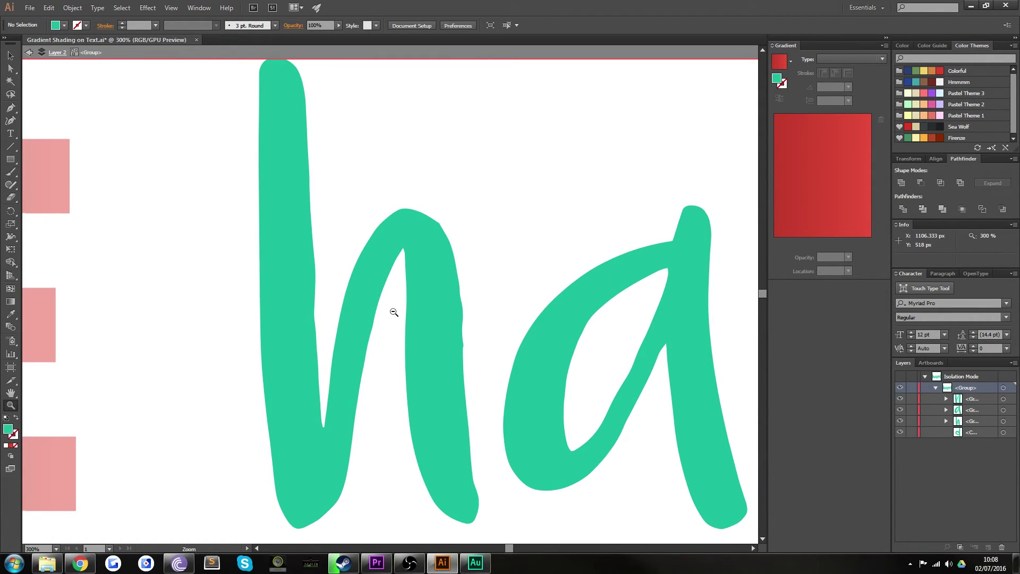
left_click(394, 312, "alt")
left_click(10, 53)
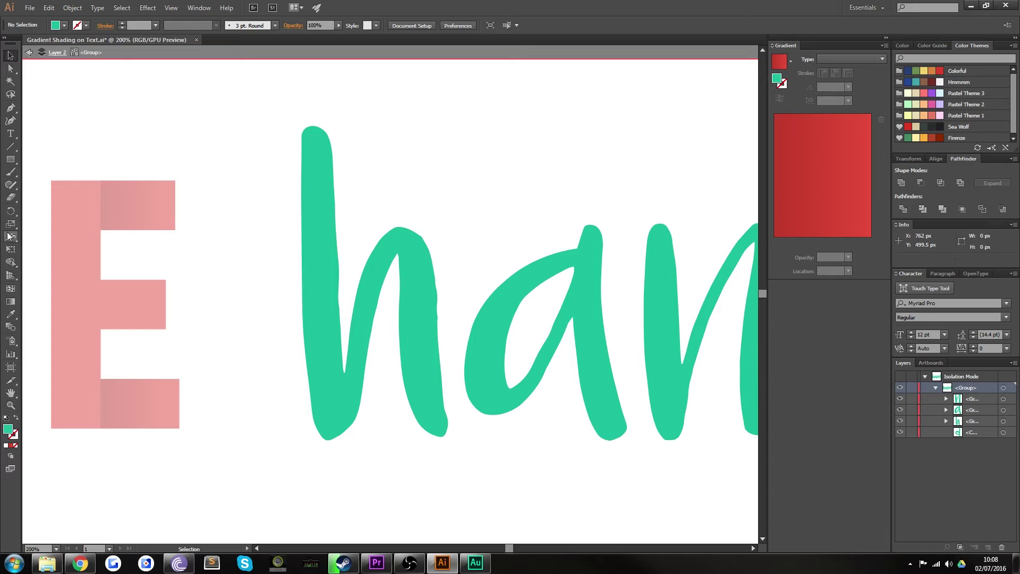
left_click(10, 107)
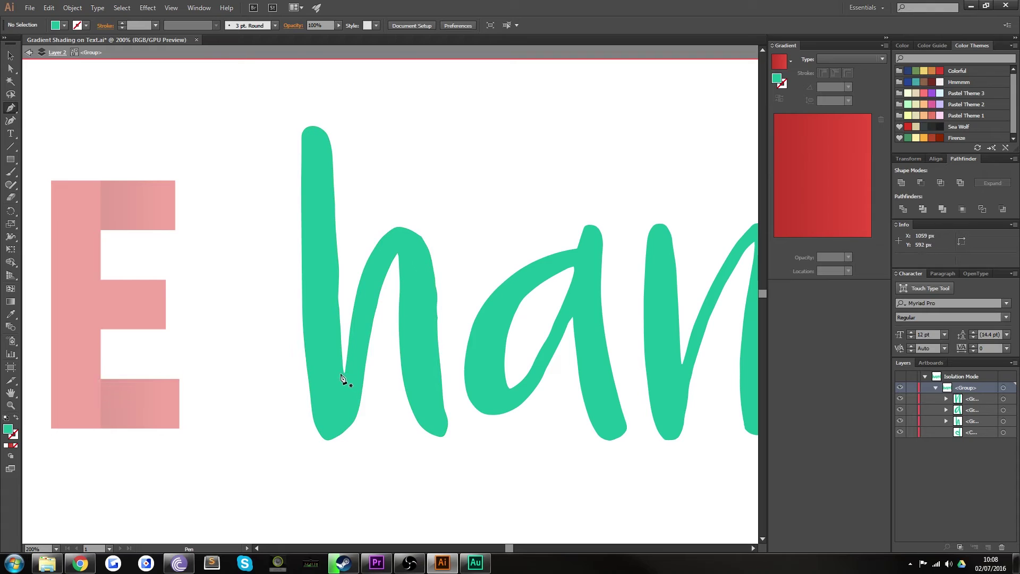
left_click_drag(344, 371, 346, 404)
left_click_drag(346, 416, 348, 424)
left_click(348, 424)
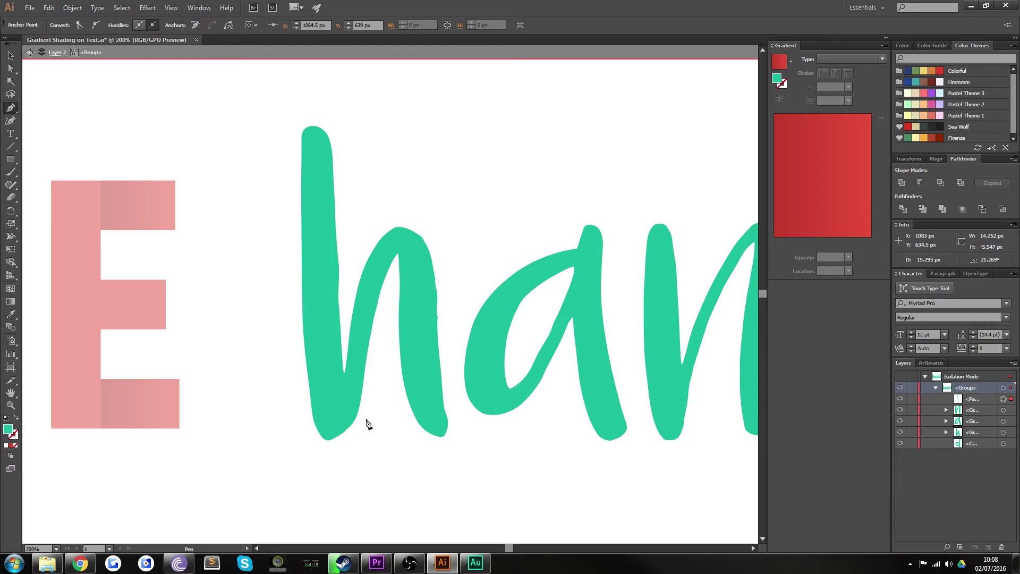
left_click(365, 419)
left_click(386, 298)
left_click(361, 245)
left_click(347, 318)
left_click(344, 372)
Copy the h in place and intersect the copy with the Pen shape to trim it to the rising stroke.
key("v")
left_click(257, 241)
left_click(310, 330)
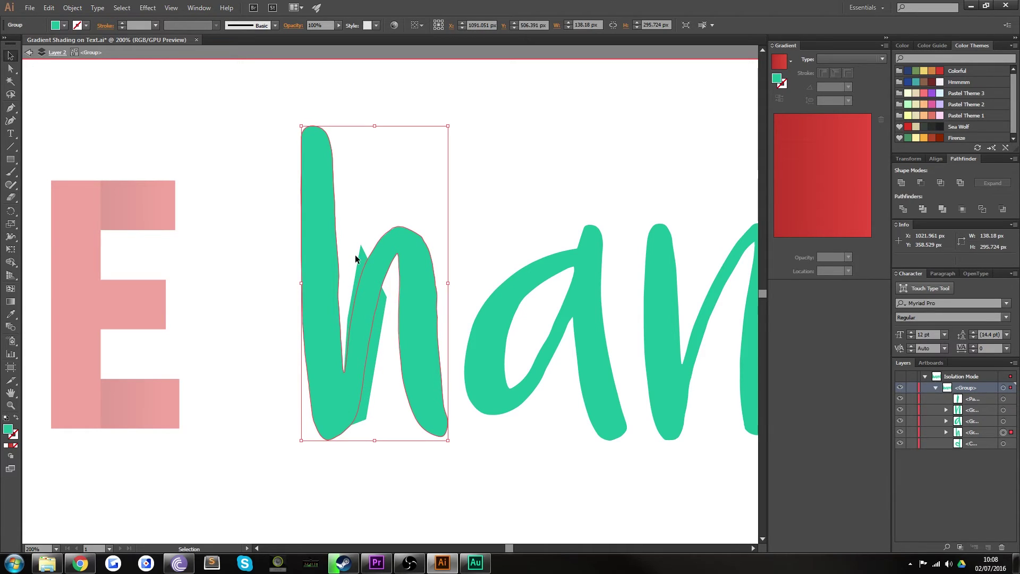
key("ctrl+c")
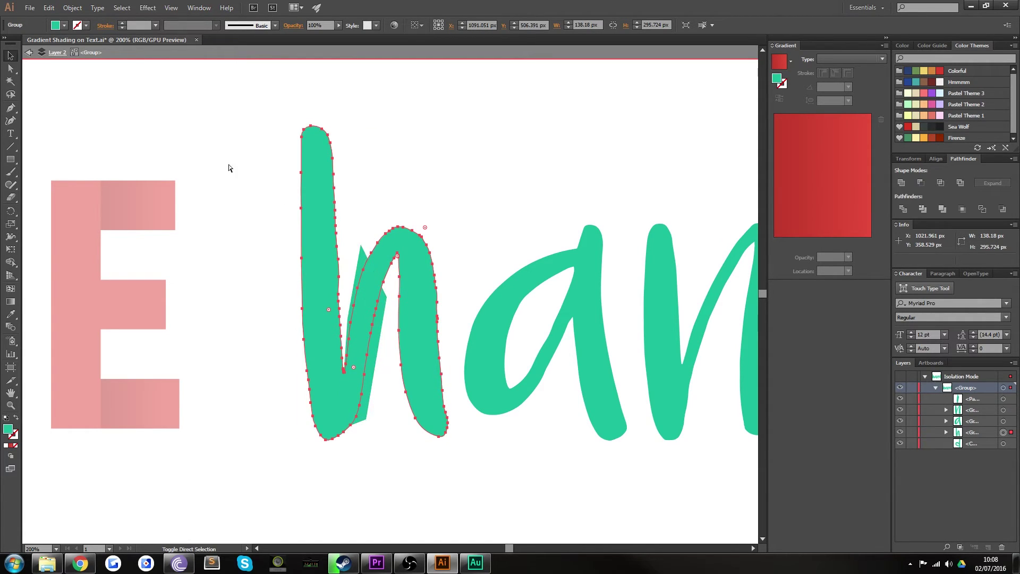
key("ctrl+shift+bracketright")
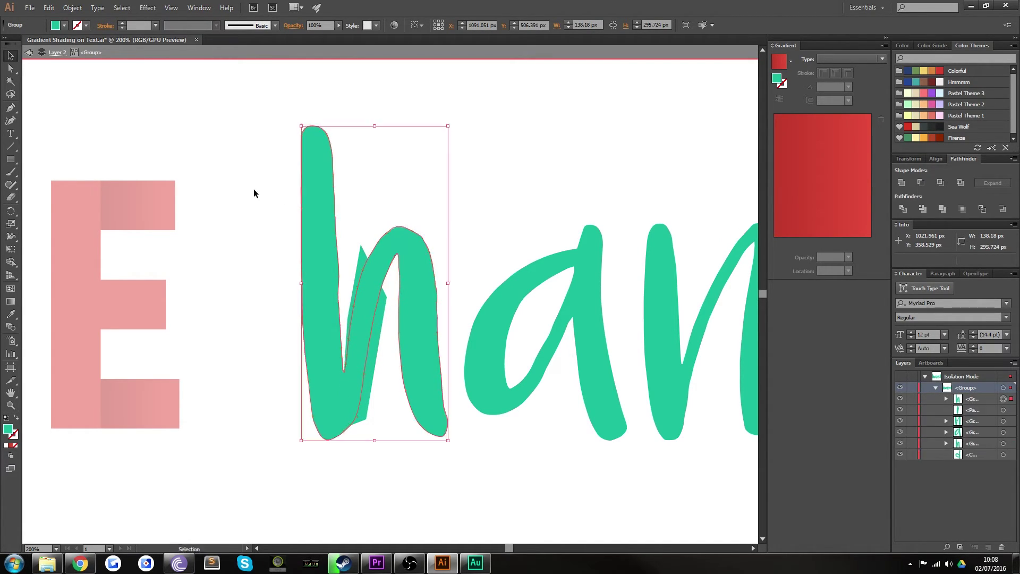
left_click(360, 264, "shift")
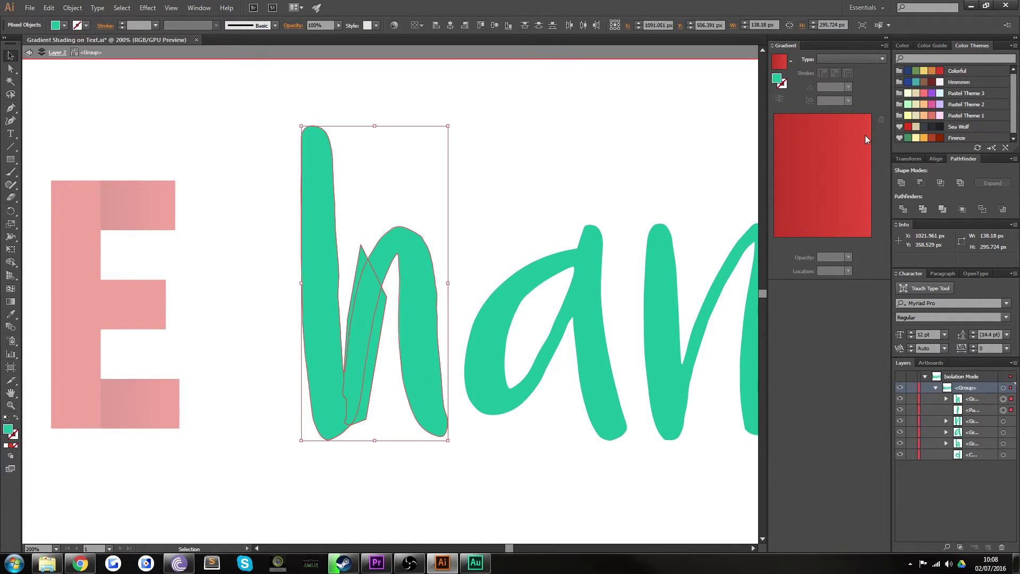
left_click(940, 182)
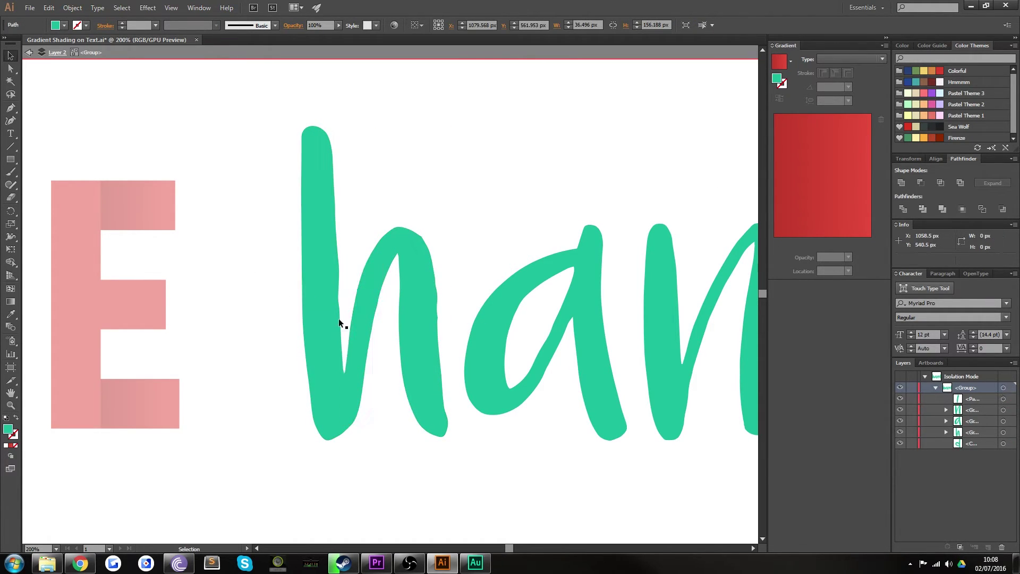
Fill the trimmed stroke piece with New Gradient Swatch 2, running from dark at the base fold to light upward at about 81°.
left_click(790, 61)
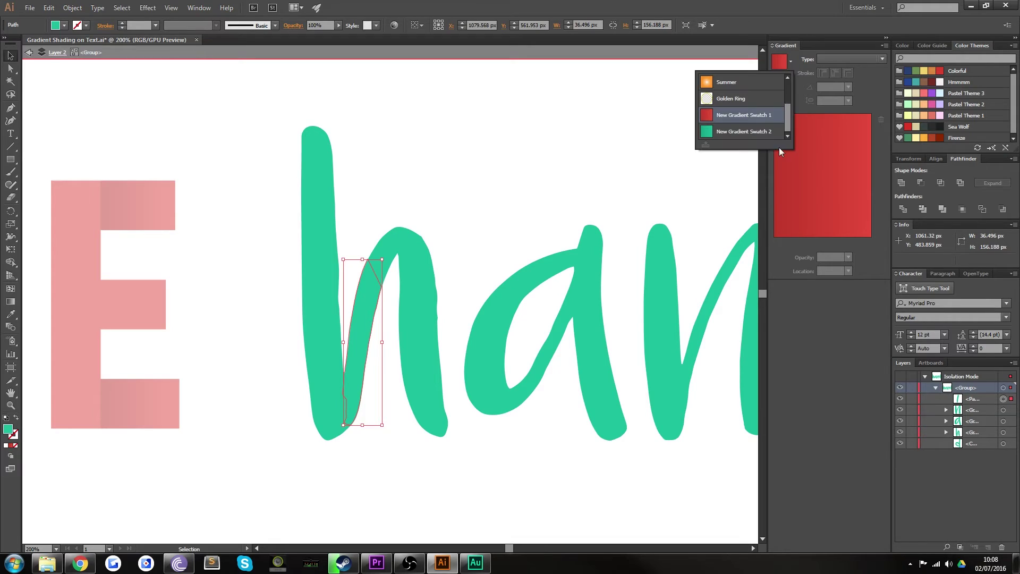
left_click(741, 131)
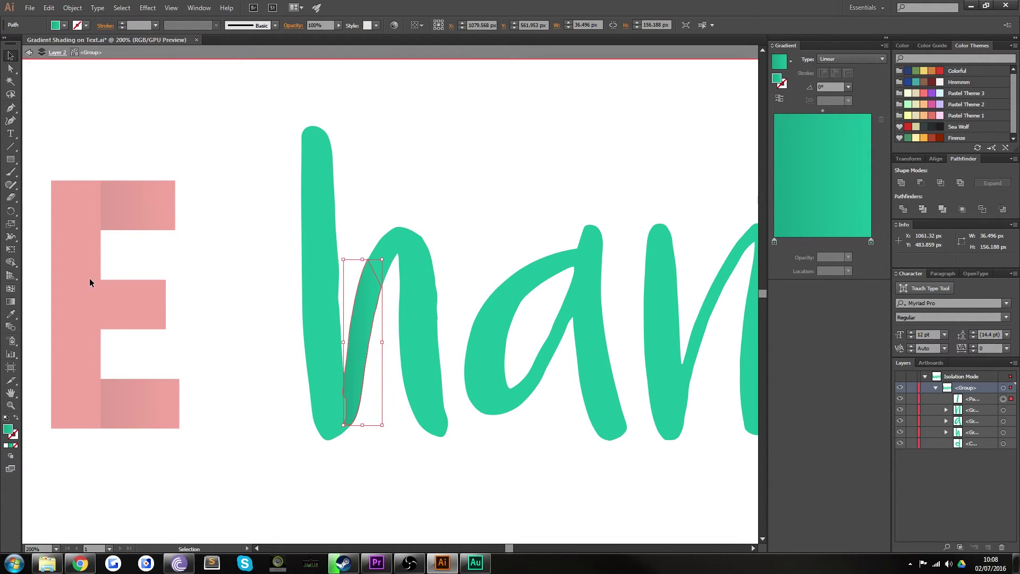
left_click(16, 301)
left_click_drag(352, 391, 368, 289)
key("v")
left_click(329, 476)
Draw a second closed Pen shape over the h's arch, from the inner peak to the outer top and down across the rising stroke.
left_click_drag(408, 539, 368, 505)
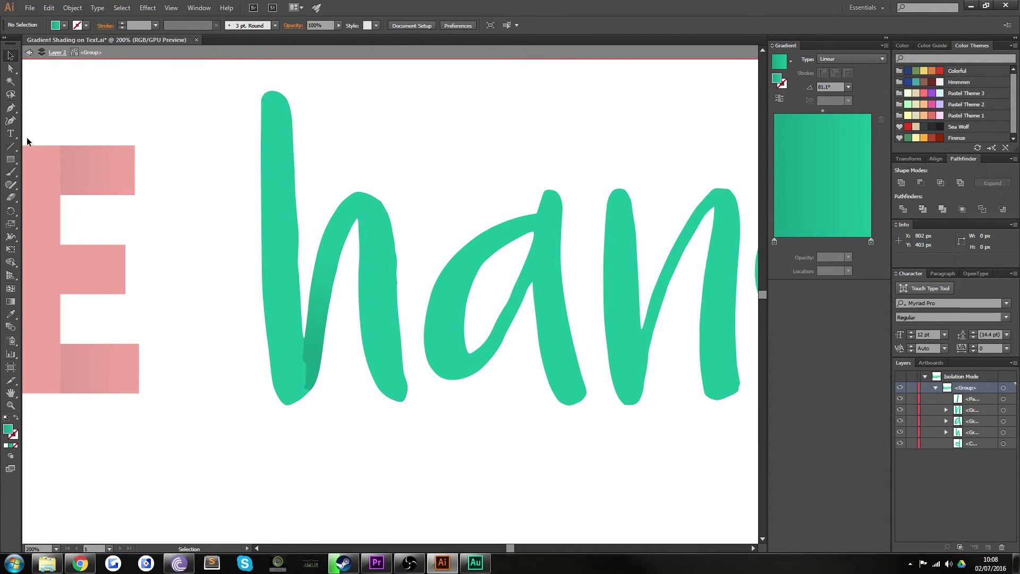
left_click(11, 108)
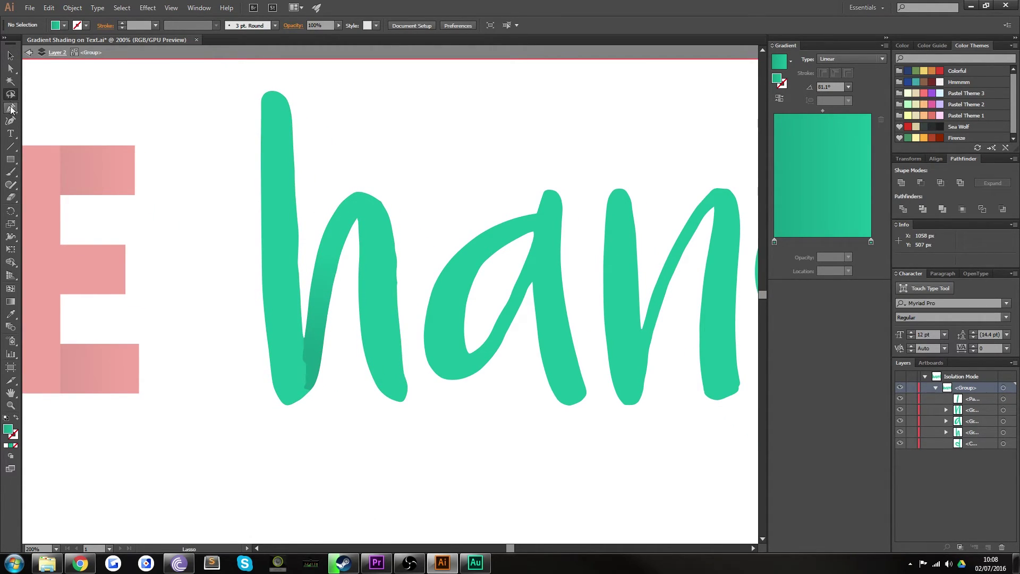
left_click(357, 212)
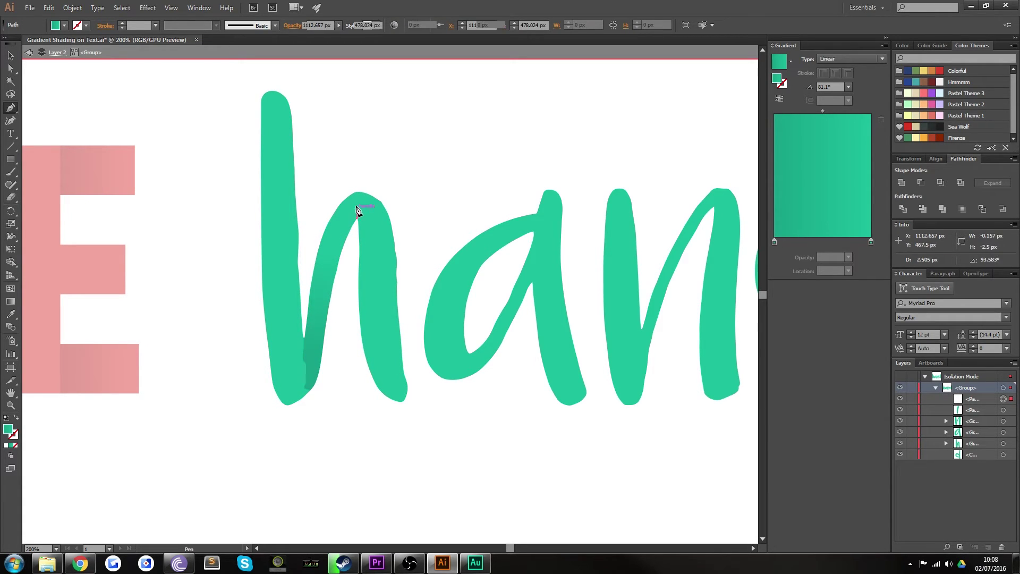
left_click(353, 193)
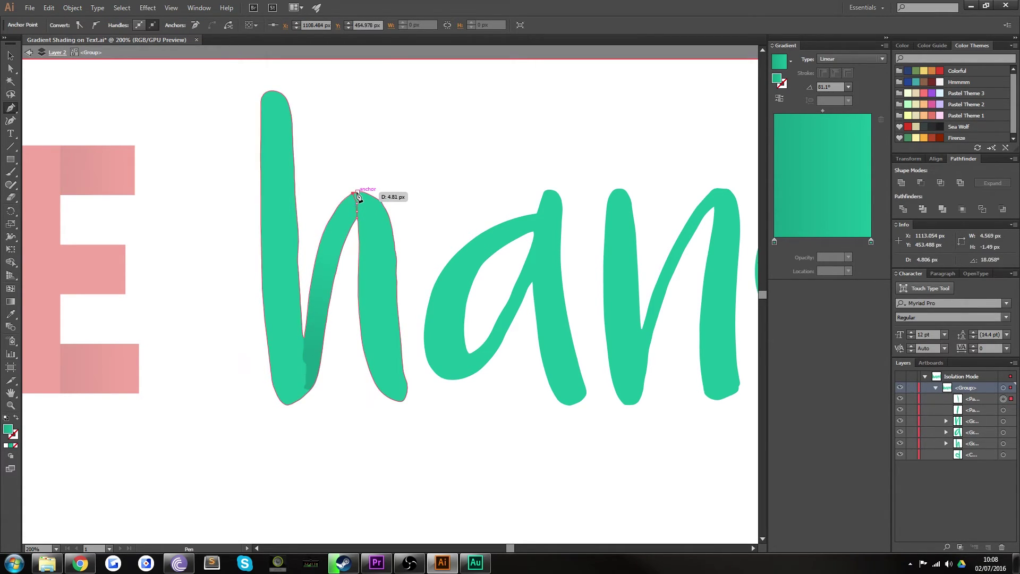
left_click(357, 192)
left_click(337, 183)
left_click(311, 217)
left_click(306, 274)
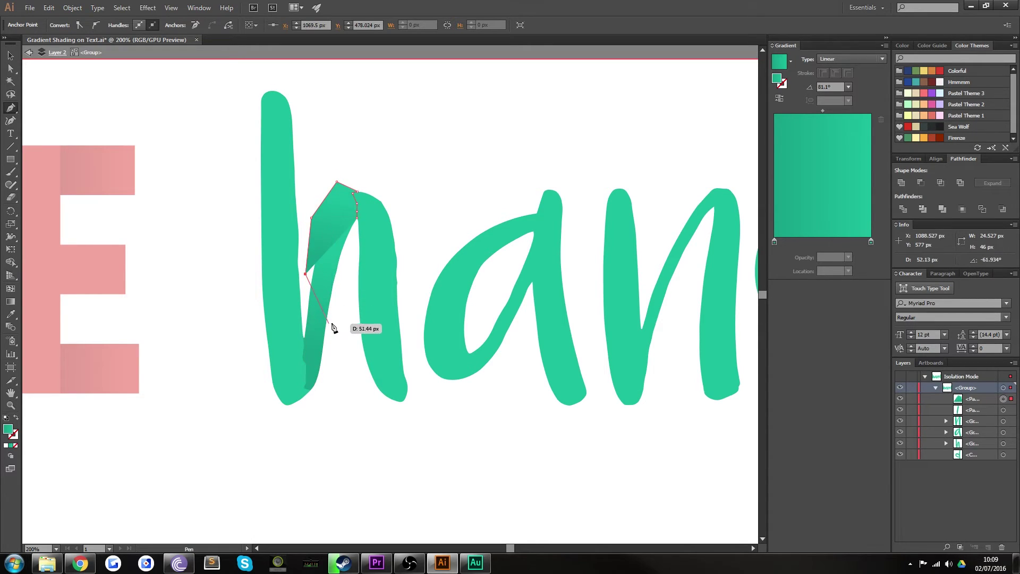
left_click(334, 317)
left_click(357, 213)
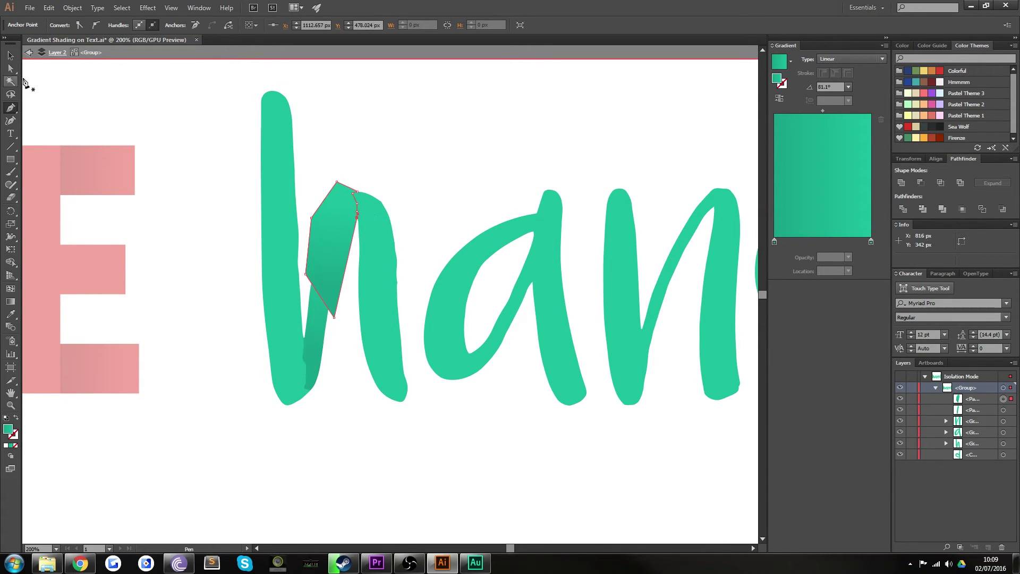
Copy the h in place again and intersect the copy with the second Pen shape to trim it to the arch.
left_click(10, 55)
left_click(278, 162)
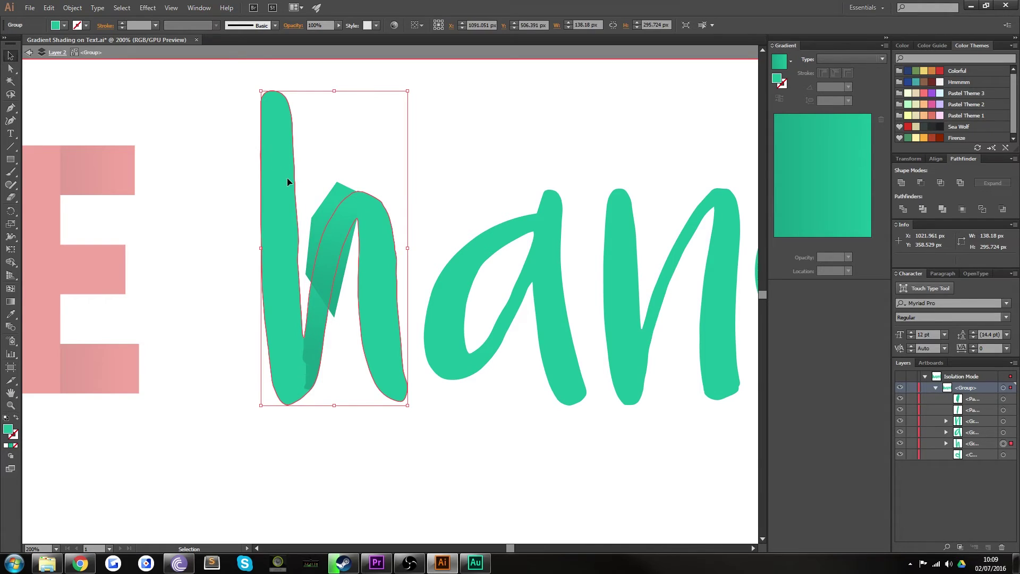
key("ctrl+c")
key("ctrl+shift+v")
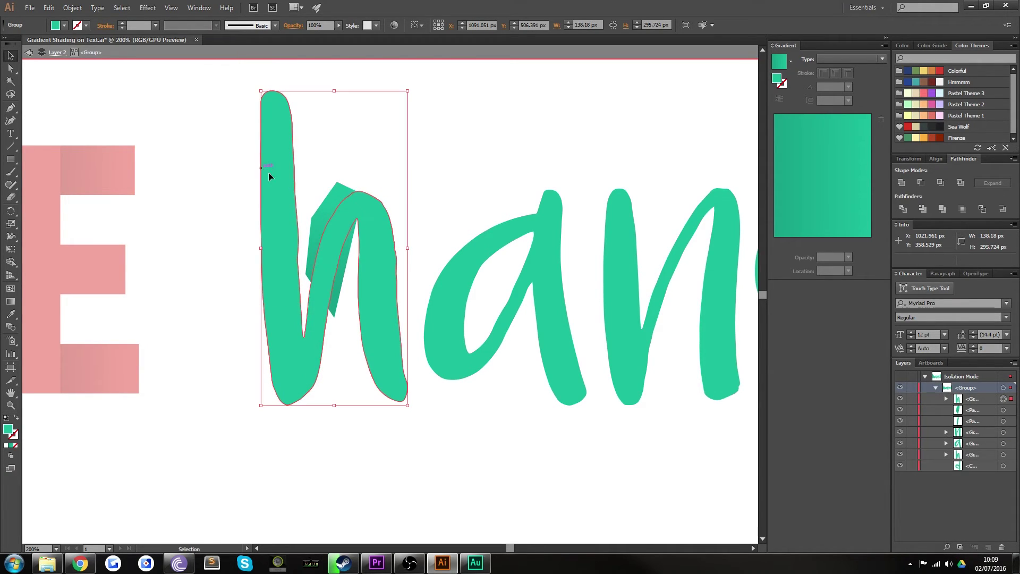
left_click(333, 221, "shift")
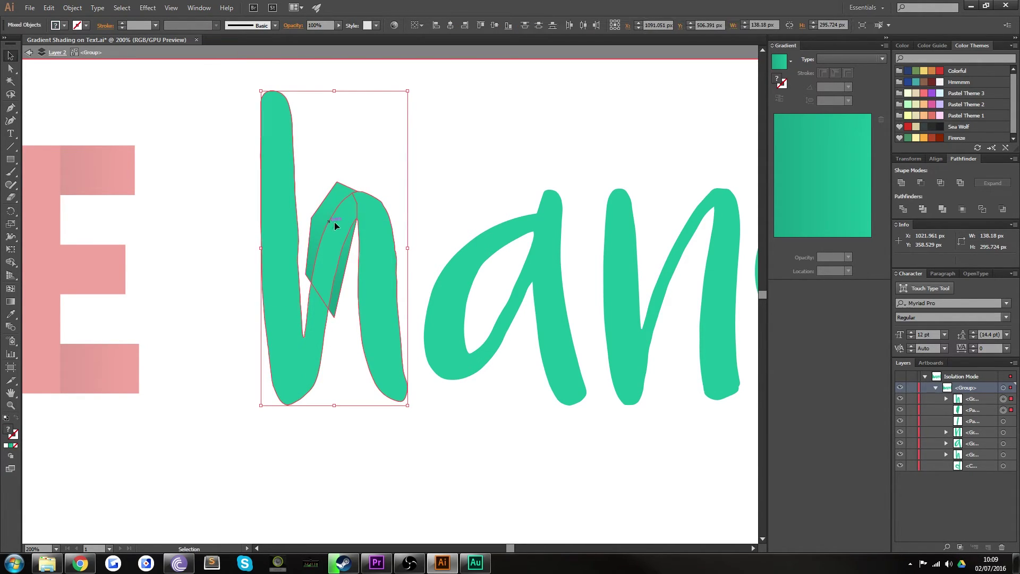
left_click(941, 182)
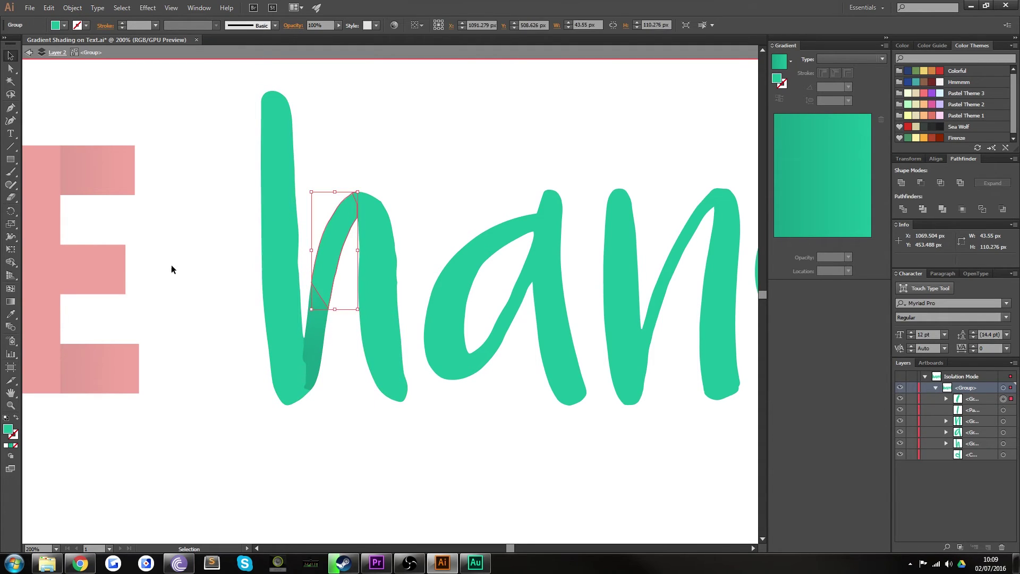
Apply the green gradient to the arch piece, running from dark at the peak to light down the stroke at about -112°.
left_click(10, 301)
left_click(833, 222)
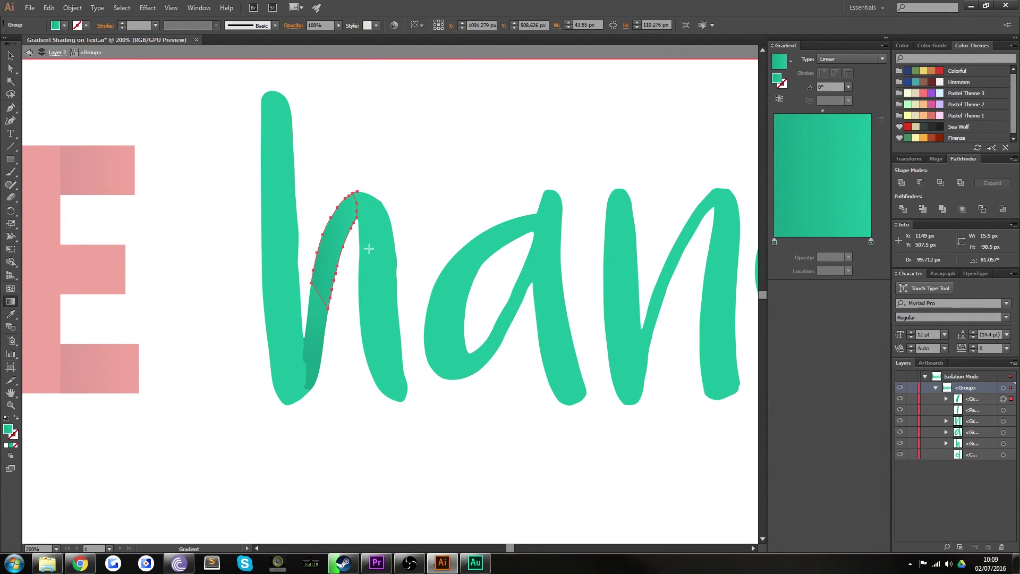
mouse_move(350, 210)
left_mouse_down()
mouse_move(312, 284)
mouse_move(321, 280)
left_mouse_up()
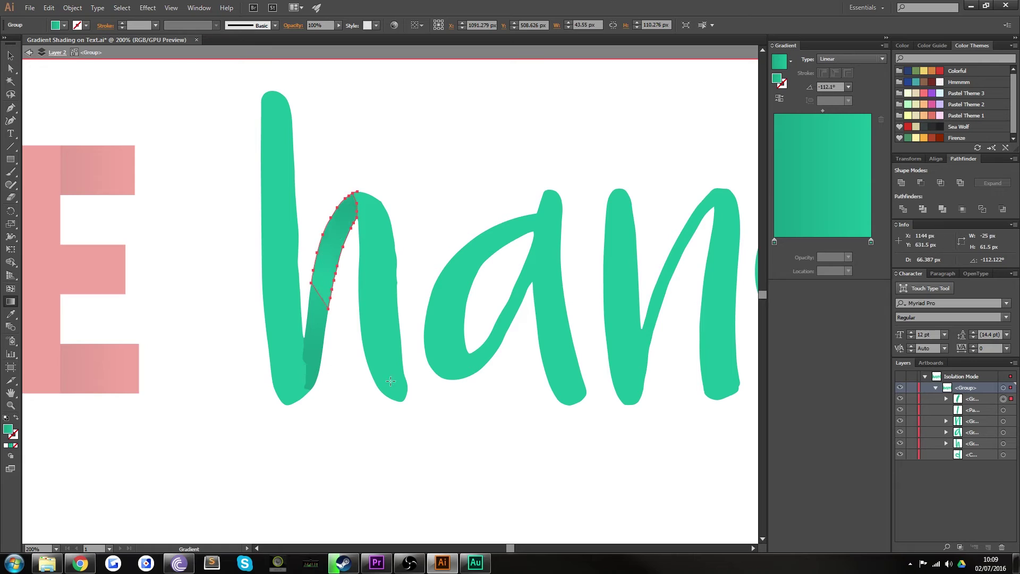
key("v")
left_click(324, 515)
left_click_drag(161, 284, 173, 346)
left_click(340, 329)
left_click(335, 354)
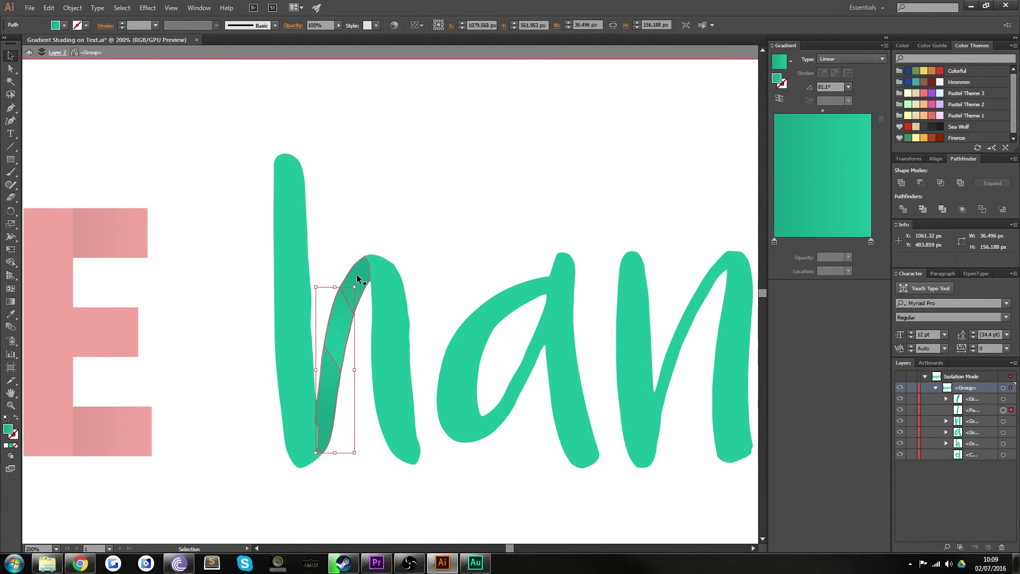
left_click(350, 317)
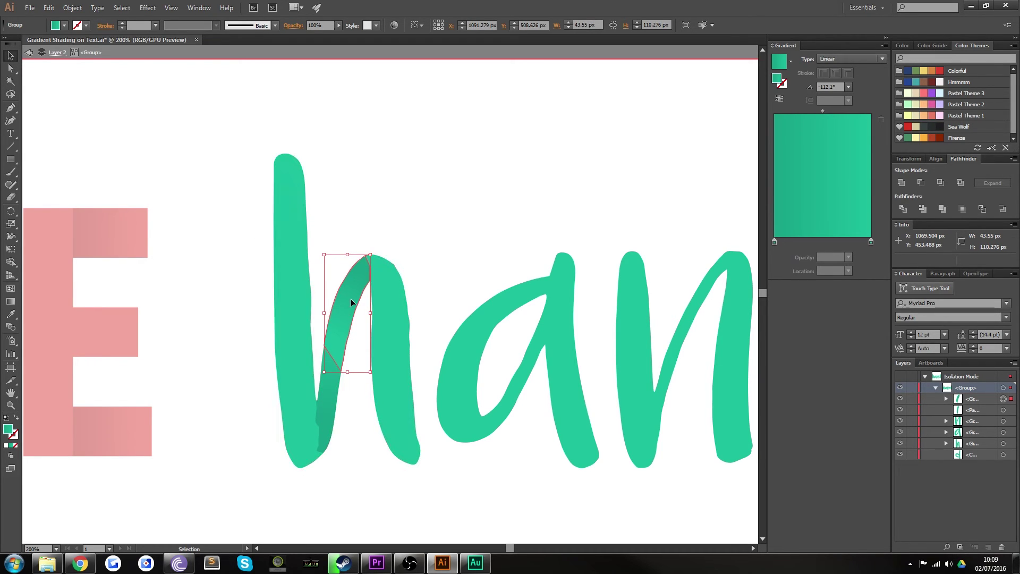
double_click(350, 306)
left_click(339, 327)
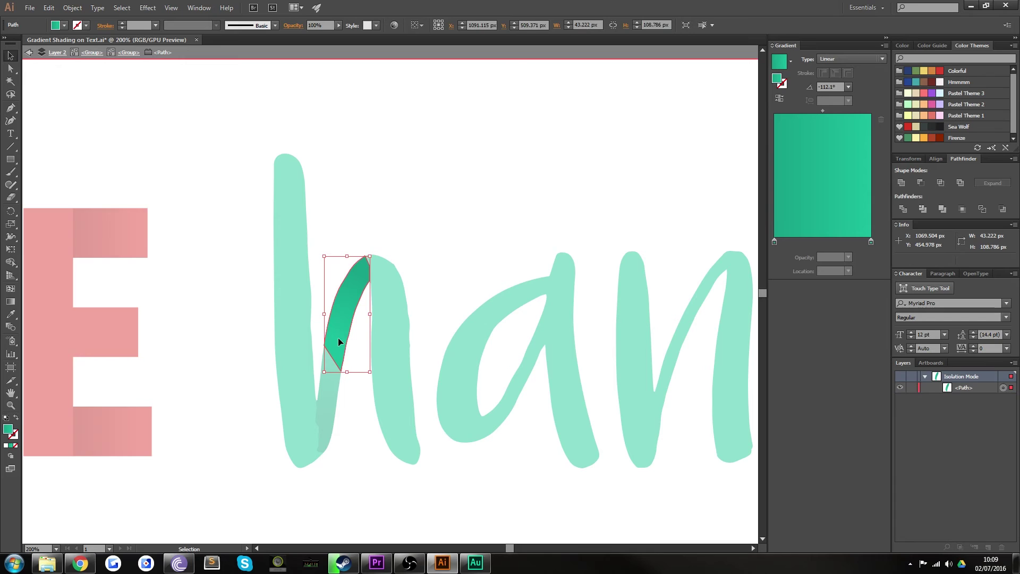
double_click(222, 277)
Try a shorter gradient from the h's peak with the whole hand group selected, and undo it.
left_click(343, 327)
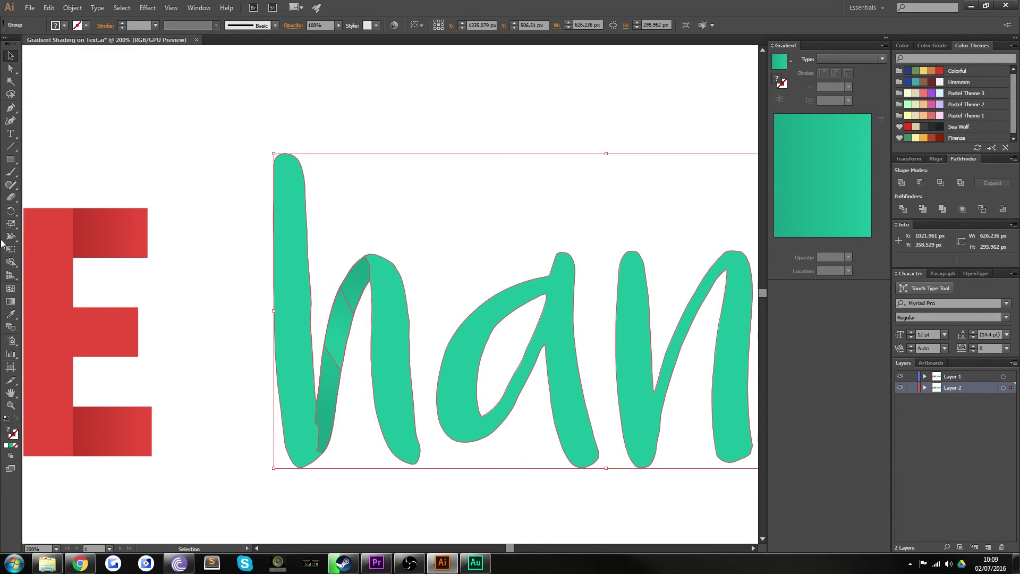
left_click(11, 302)
left_click_drag(363, 272, 353, 303)
key("v")
left_click(266, 392)
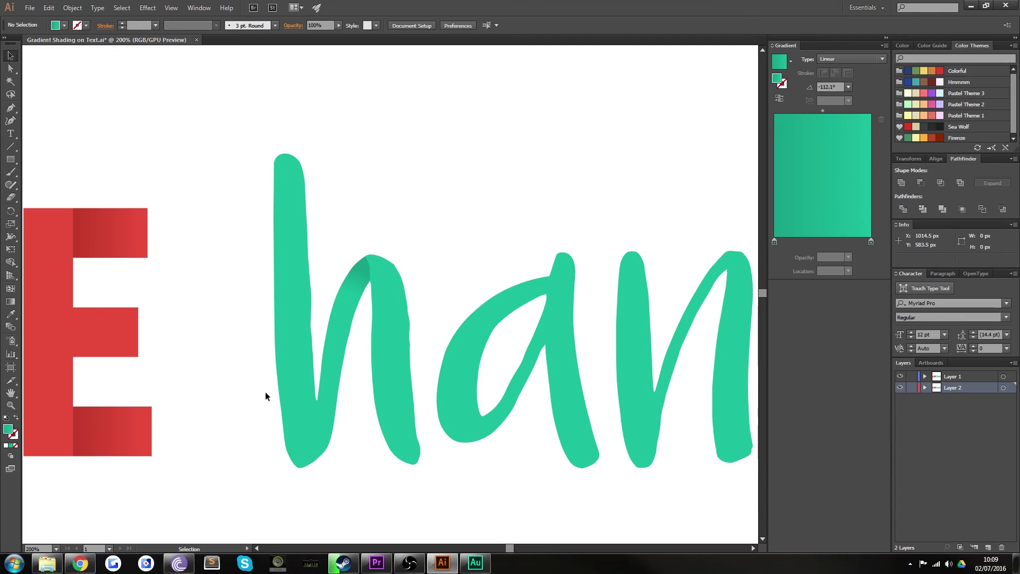
key("ctrl+z")
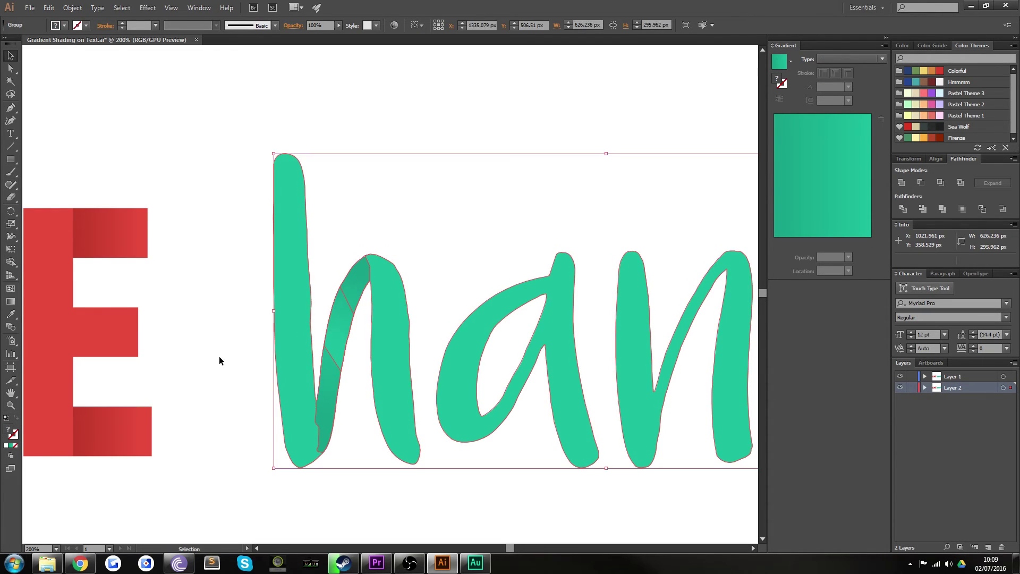
Open the hand lettering group in isolation mode again.
left_click(219, 356)
left_click(358, 278)
double_click(356, 272)
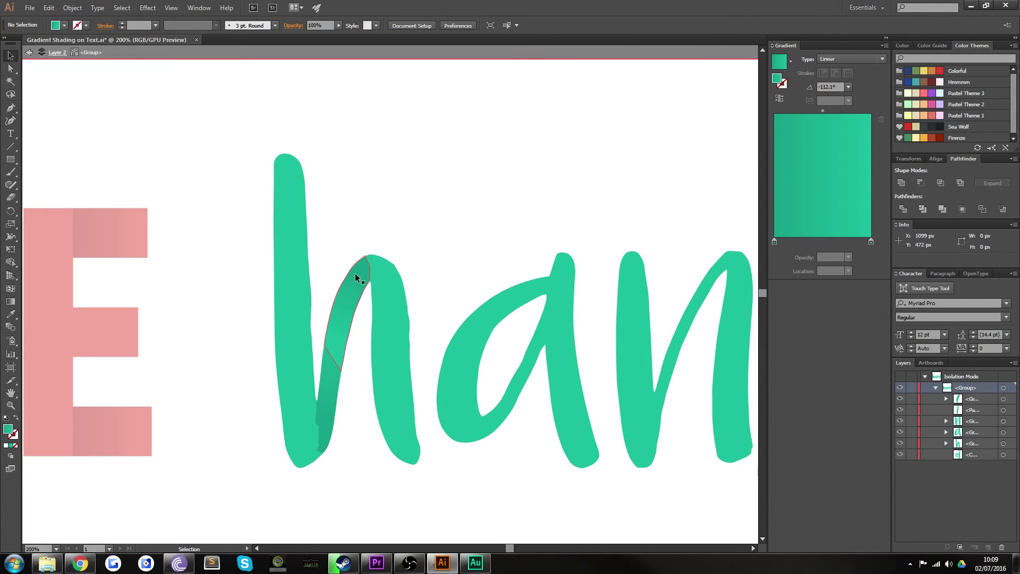
Redraw the h arch piece's gradient as a short run from the peak at about -116.6° and send the piece backward one level.
left_click(355, 273)
left_click(10, 301)
left_click_drag(360, 264, 348, 292)
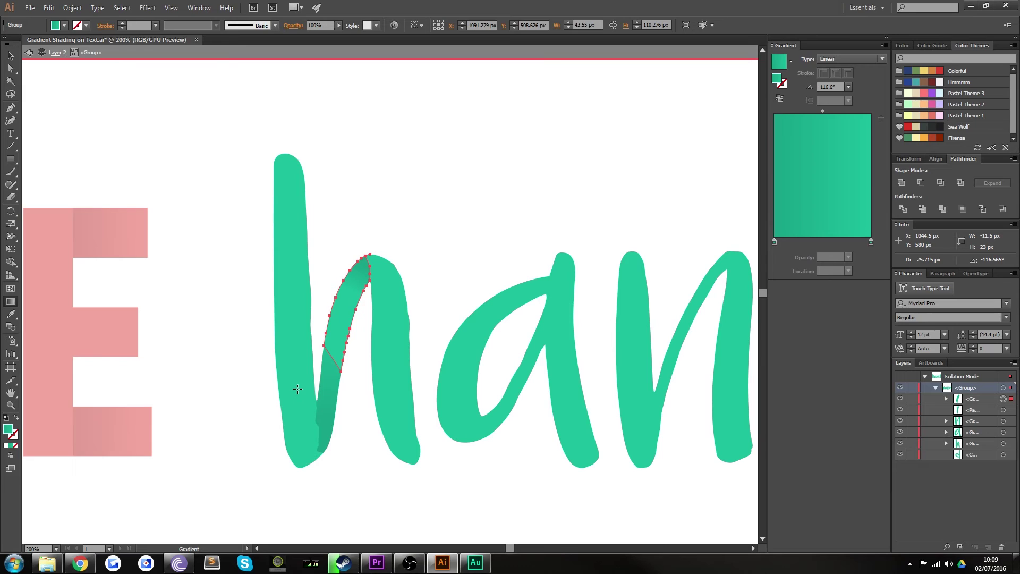
key("v")
key("ctrl+bracketleft")
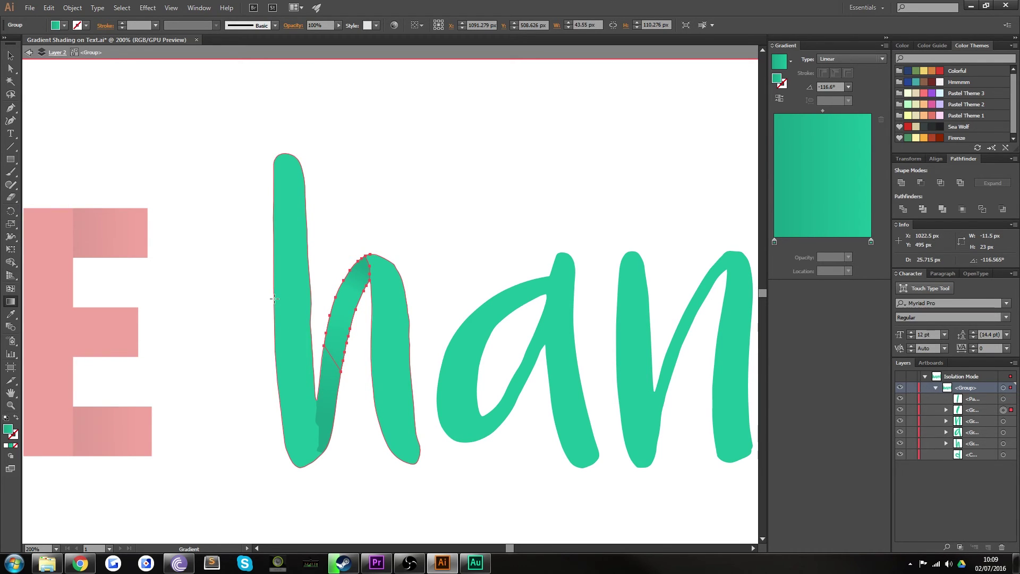
Deselect the arch piece and exit the hand group's isolation mode.
left_click(4, 38)
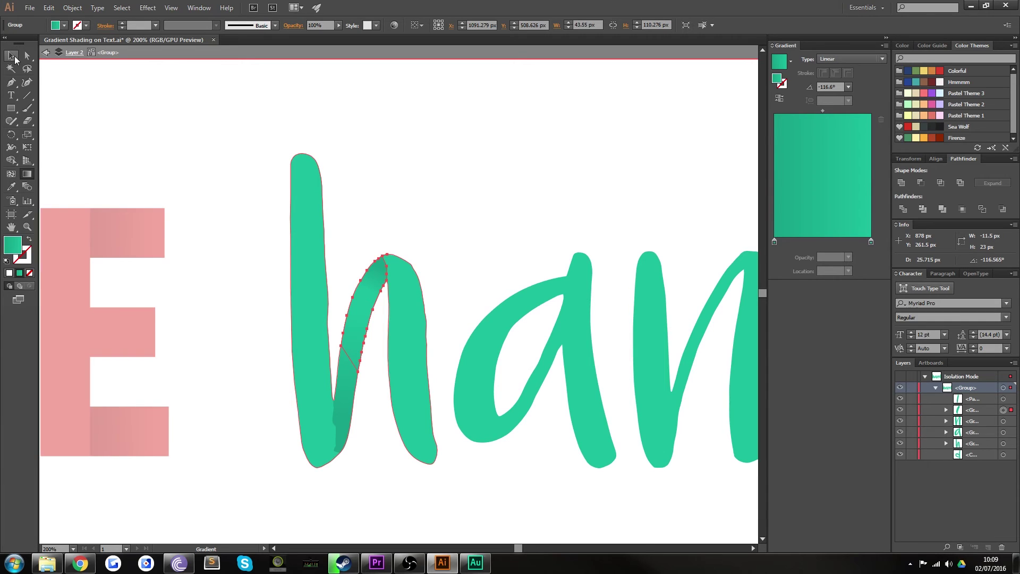
left_click(4, 37)
left_click(11, 55)
left_click(156, 146)
left_click_drag(218, 372, 196, 312)
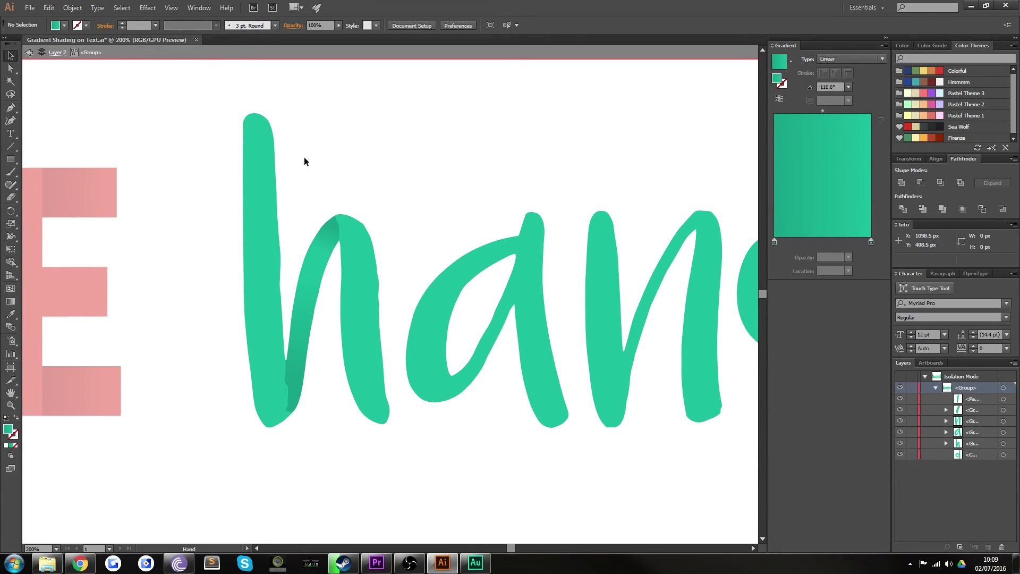
double_click(192, 338)
Examine the folded gradient shading across the whole LINE hand lettering, from close up to the full artboard.
left_click_drag(477, 261, 388, 290)
key("z")
left_click(391, 289, "alt")
left_click(391, 288, "alt")
left_click(11, 56)
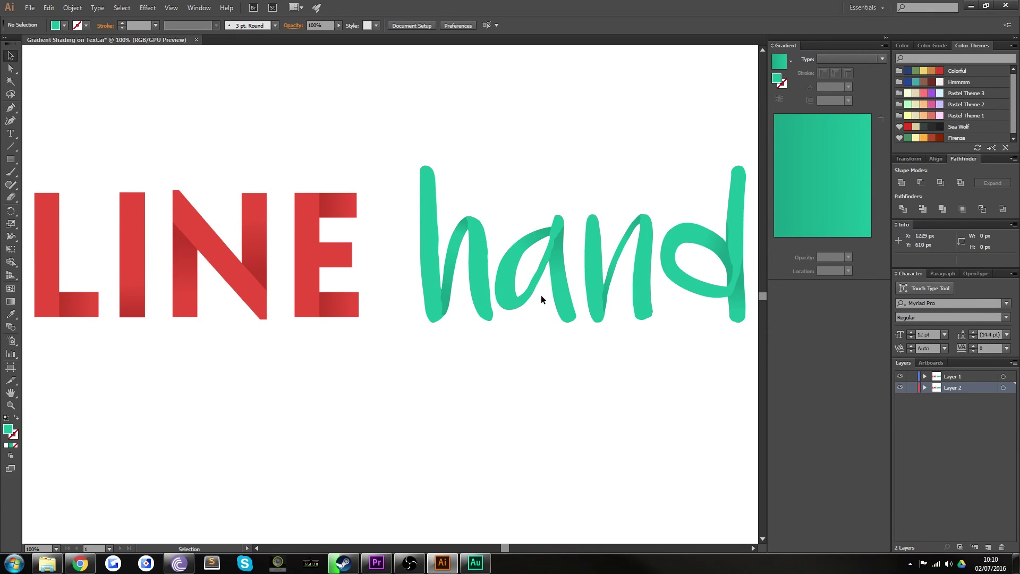
left_click_drag(588, 269, 499, 296)
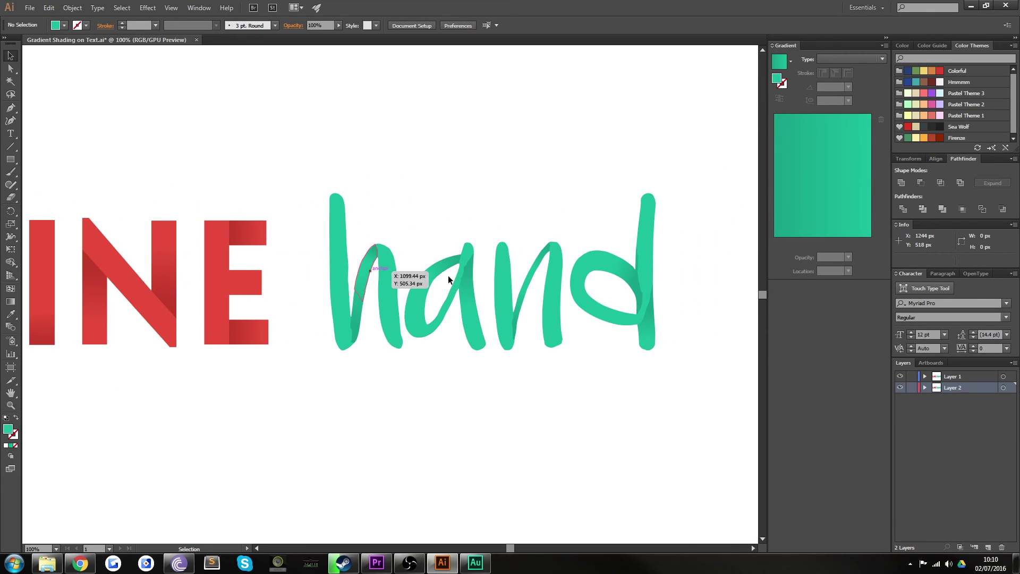
scroll(548, 281, "up", 3)
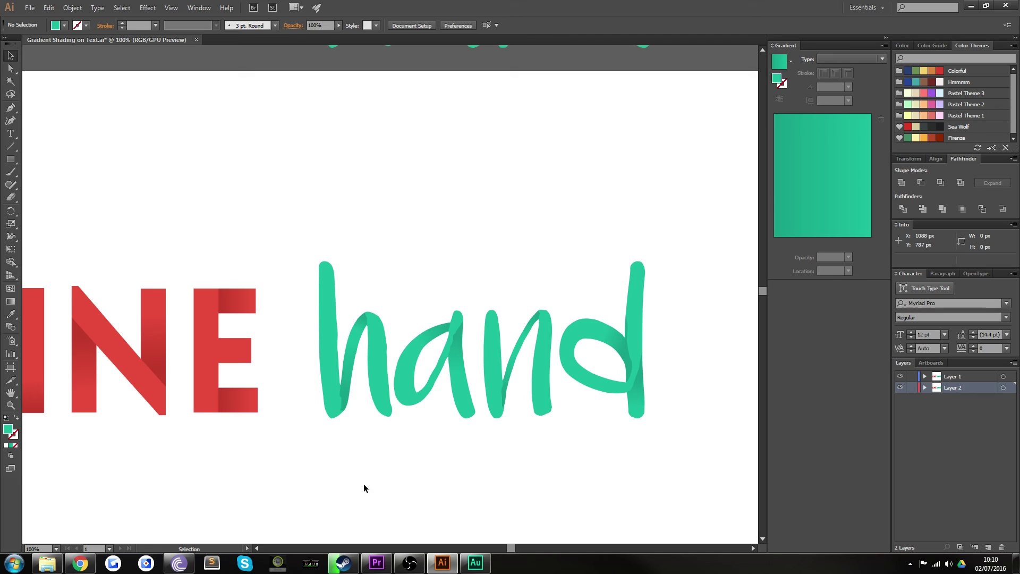
left_click_drag(267, 485, 306, 448)
key("z")
left_click(330, 390, "alt")
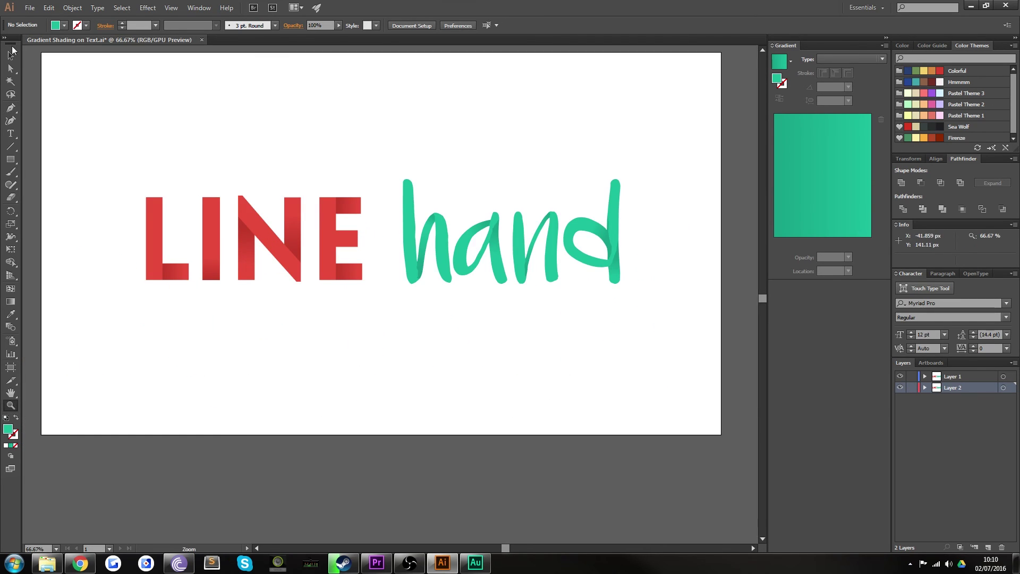
left_click(12, 51)
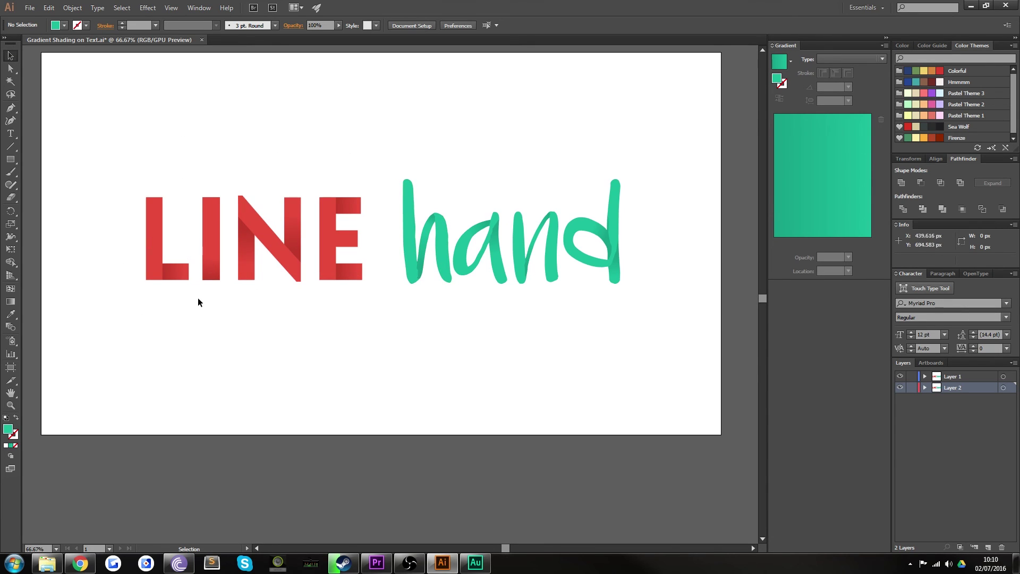
key("space")
left_click_drag(371, 266, 343, 299)
scroll(354, 255, "down", 1)
scroll(354, 255, "left", 1)
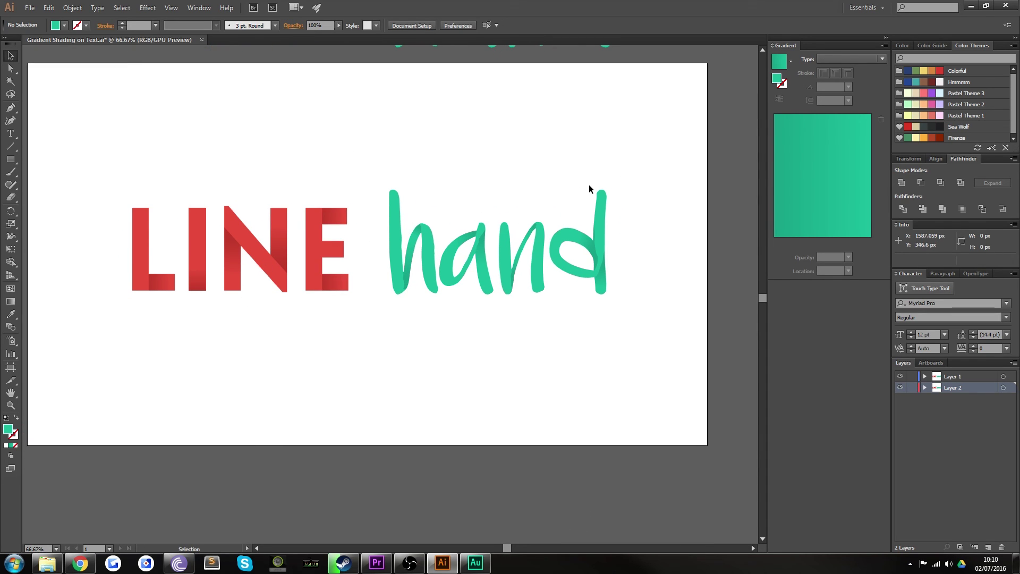
key("space")
left_click_drag(317, 259, 338, 280)
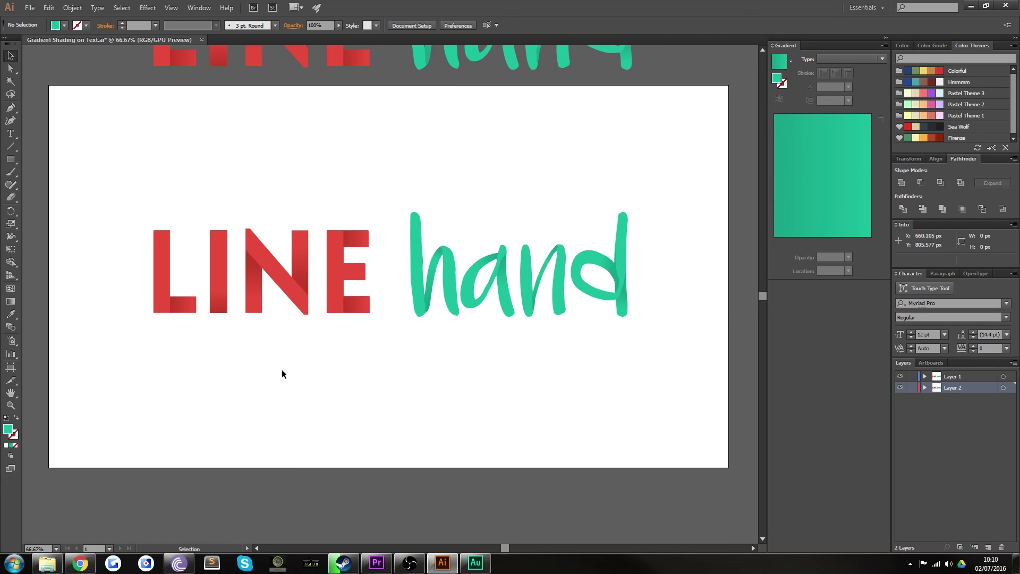